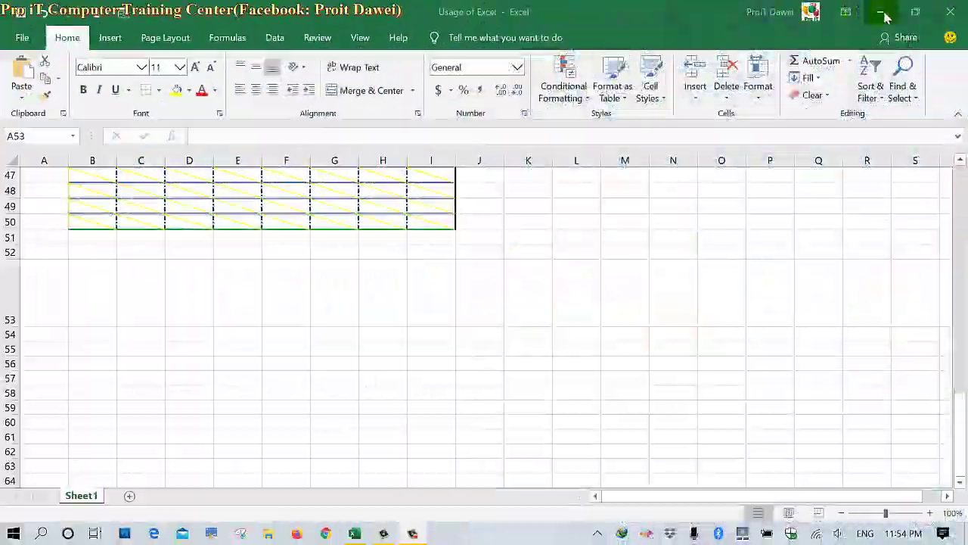
Minimise the 'Usage of Excel' workbook window to reveal the desktop
{"action": "left_click", "coordinate": [881, 12]}
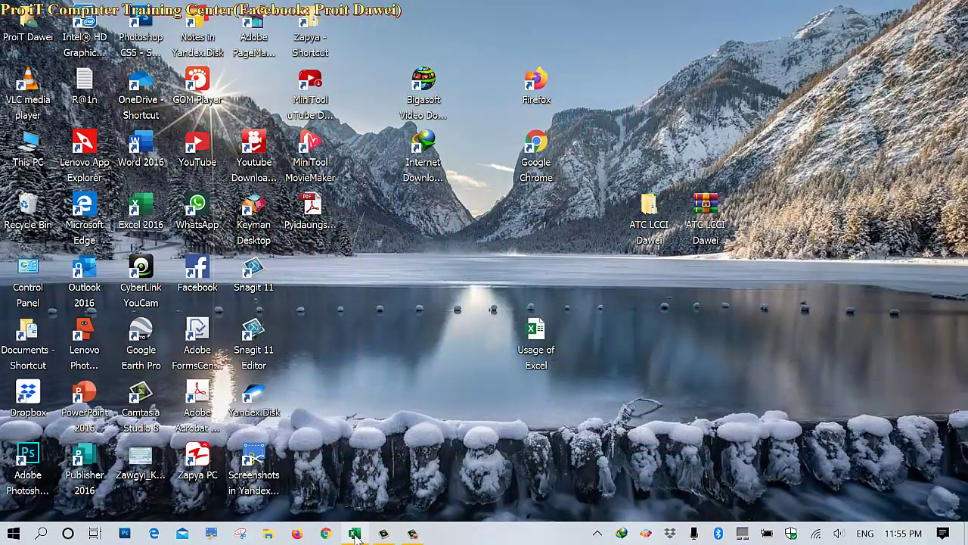
Restore the workbook and enter 'Pro iT Computer Training Center' in cell F53
{"action": "left_click", "coordinate": [354, 533]}
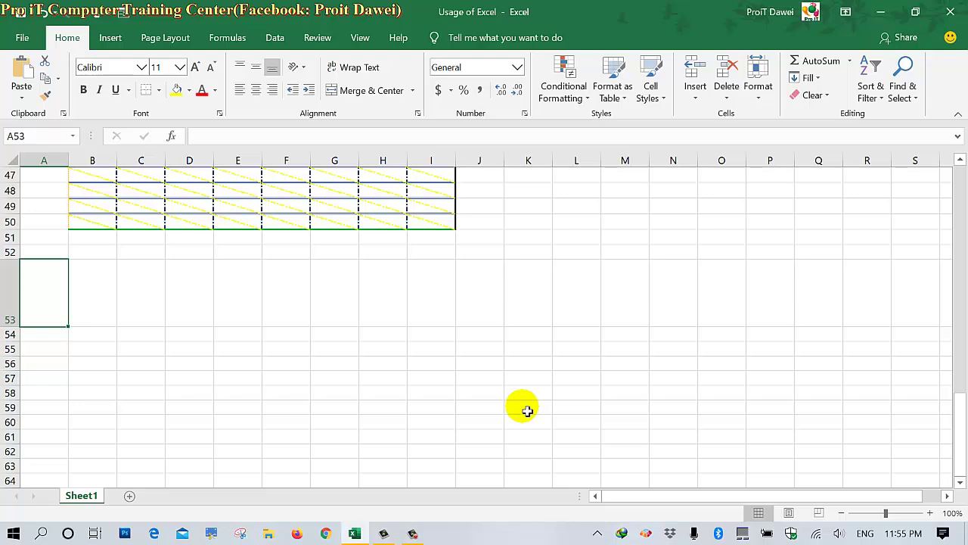
{"action": "left_click", "coordinate": [286, 298]}
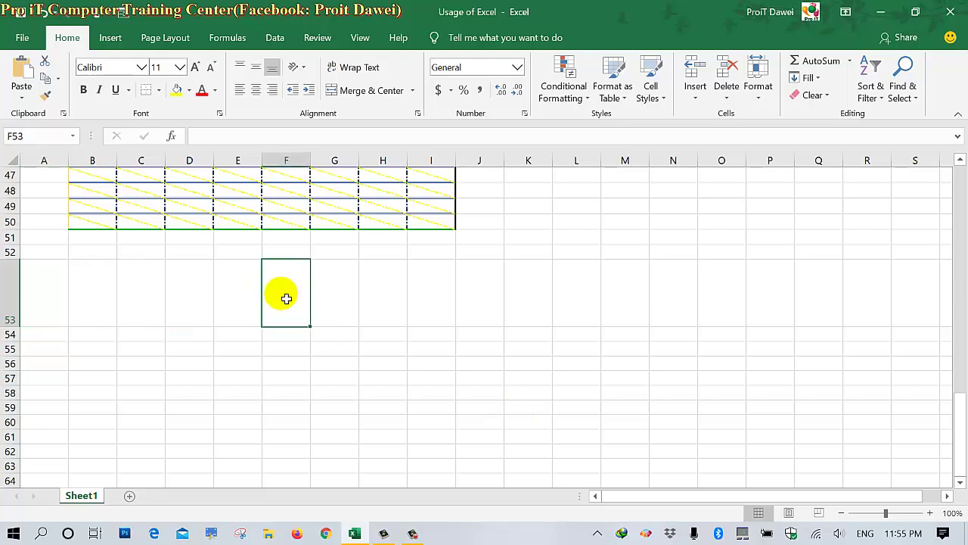
{"action": "type", "text": "Pro i"}
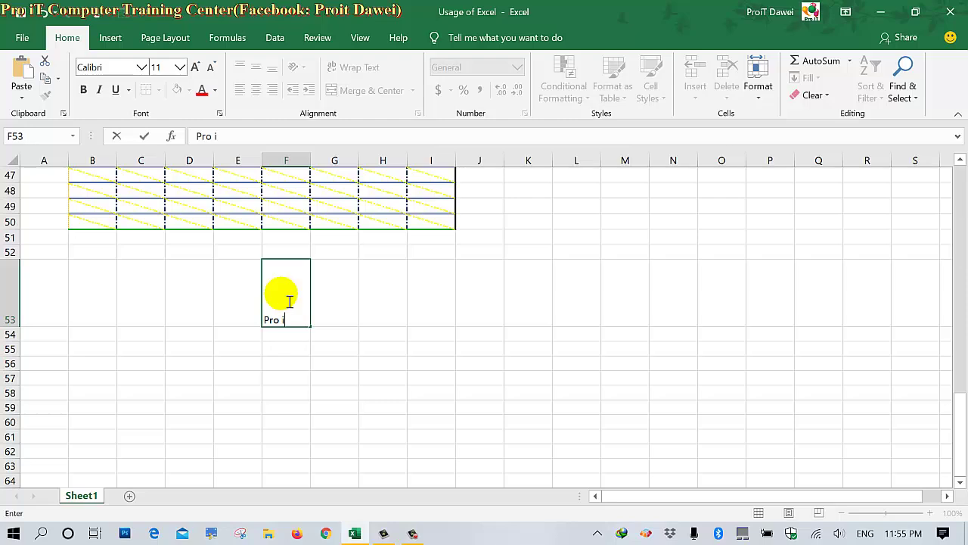
{"action": "type", "text": "T Computer Training Center"}
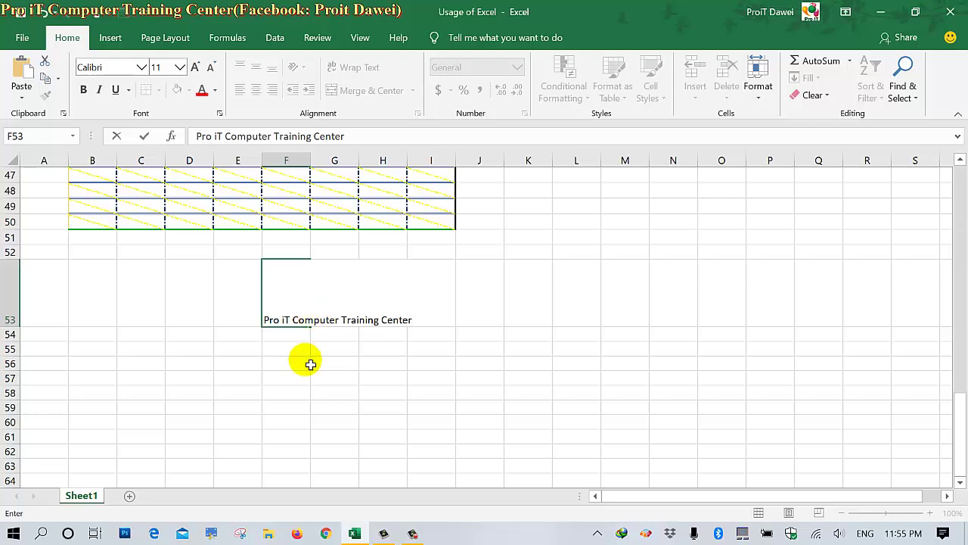
{"action": "left_click", "coordinate": [307, 363]}
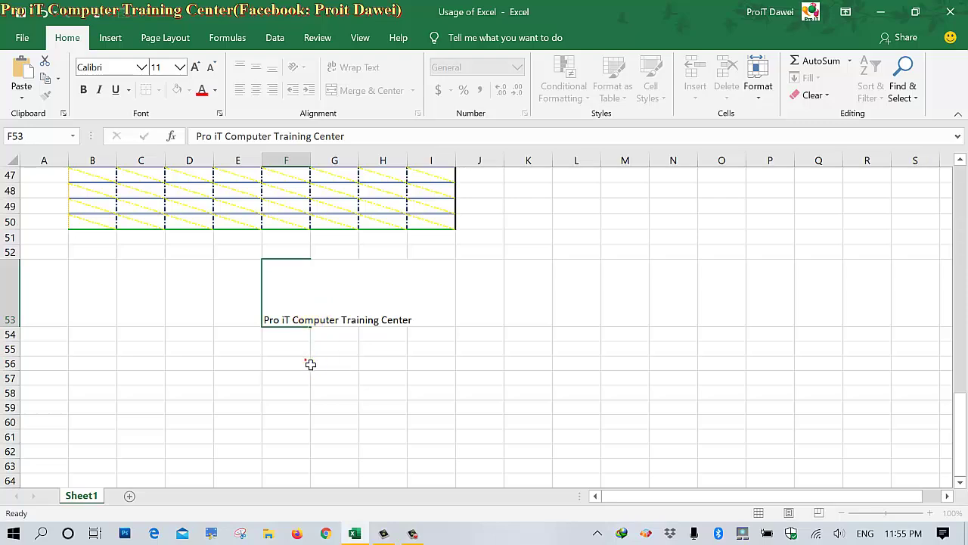
Widen column F and adjust row 53's height so the F53 title fits
{"action": "left_click", "coordinate": [281, 323]}
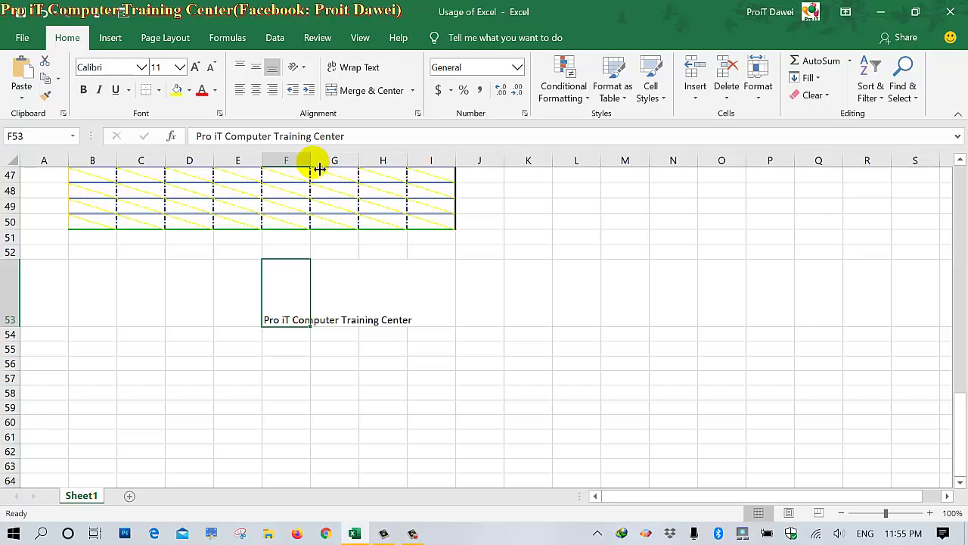
{"action": "mouse_move", "coordinate": [311, 161]}
{"action": "left_mouse_down"}
{"action": "mouse_move", "coordinate": [407, 185]}
{"action": "mouse_move", "coordinate": [468, 188]}
{"action": "mouse_move", "coordinate": [462, 162]}
{"action": "left_mouse_up"}
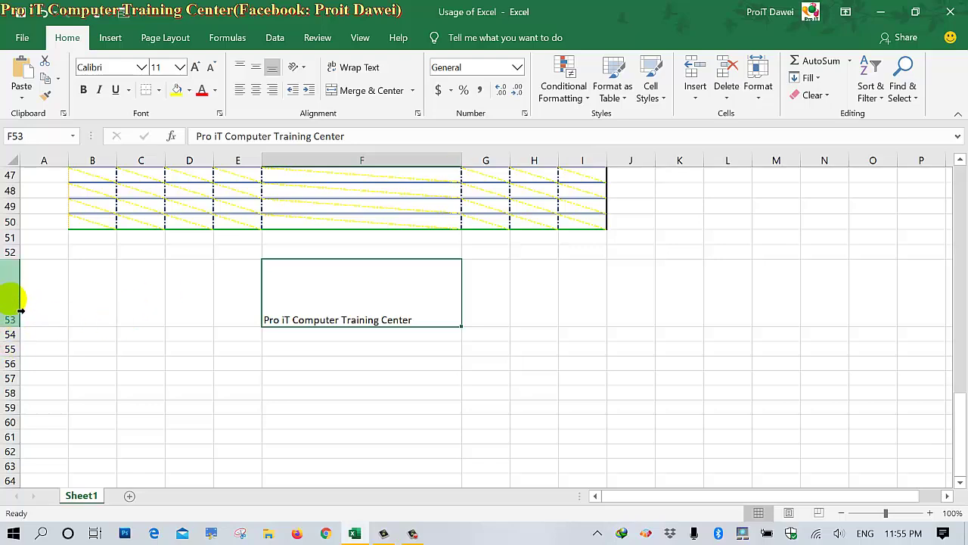
{"action": "mouse_move", "coordinate": [14, 327]}
{"action": "left_mouse_down"}
{"action": "mouse_move", "coordinate": [23, 320]}
{"action": "mouse_move", "coordinate": [14, 289]}
{"action": "left_mouse_up"}
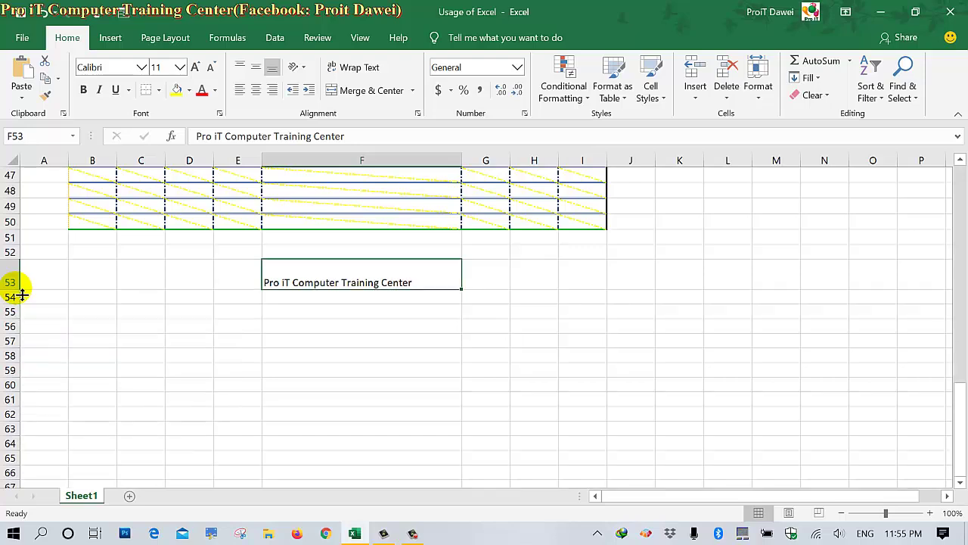
{"action": "left_click", "coordinate": [189, 311]}
{"action": "left_click", "coordinate": [322, 282]}
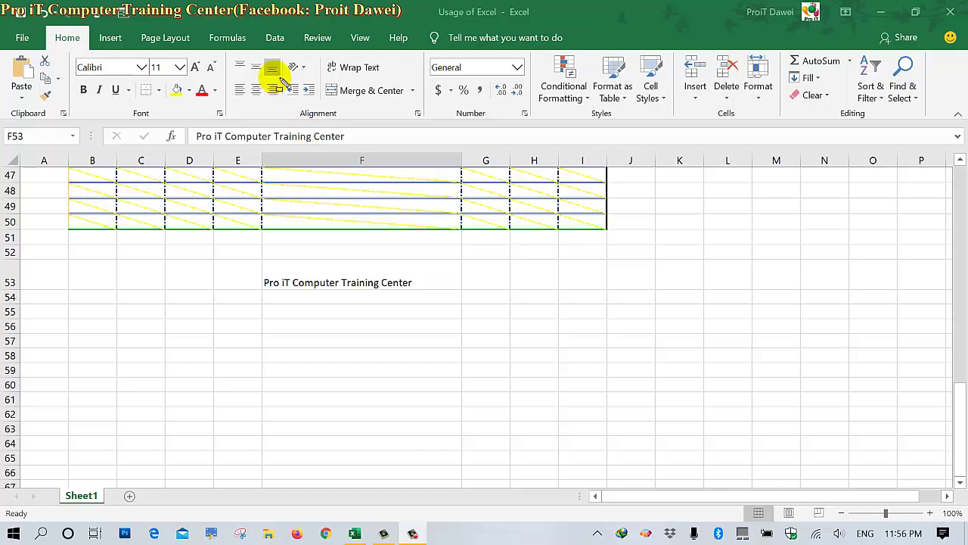
Draw temporary highlight boxes on the ribbon for viewers, then clear them
{"action": "left_click_drag", "start_coordinate": [279, 77], "coordinate": [307, 113]}
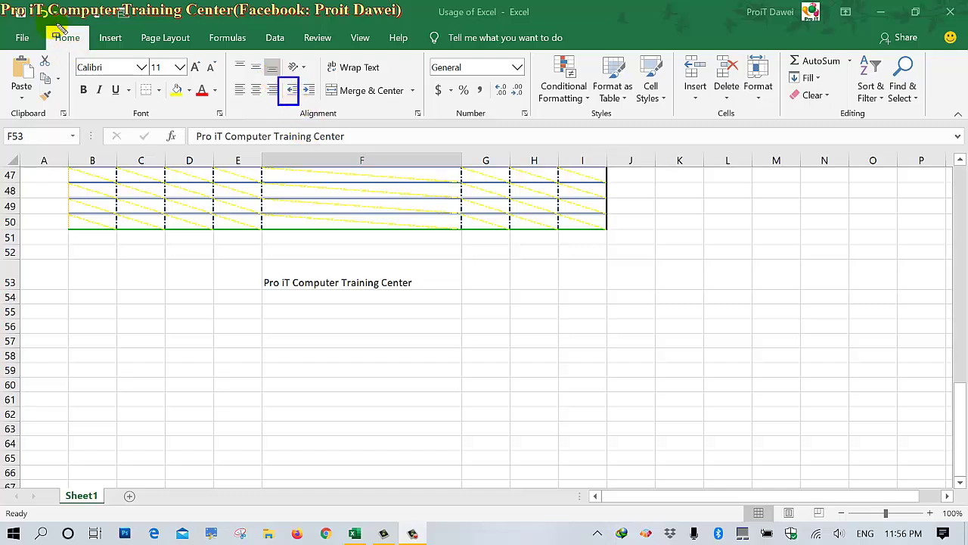
{"action": "left_click_drag", "start_coordinate": [35, 27], "coordinate": [99, 53]}
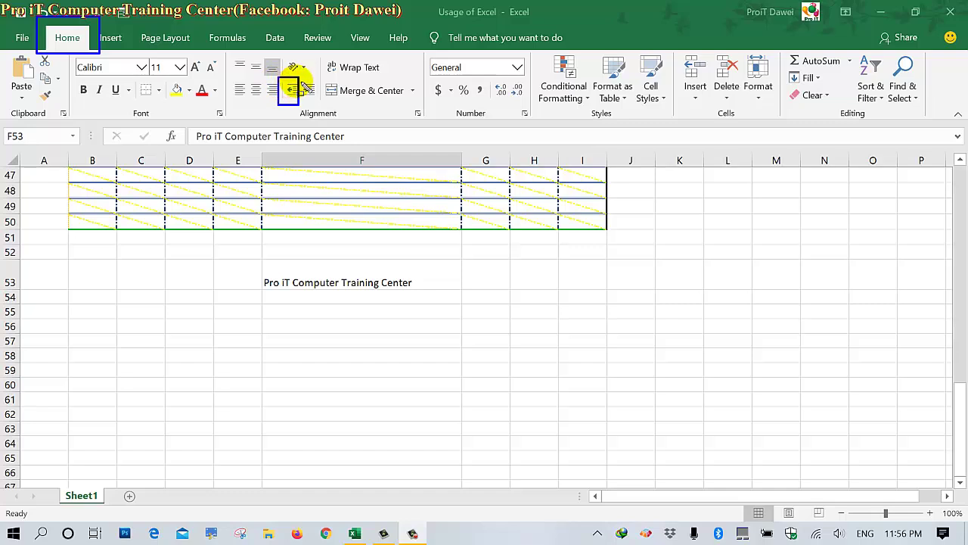
{"action": "left_click_drag", "start_coordinate": [303, 81], "coordinate": [326, 106]}
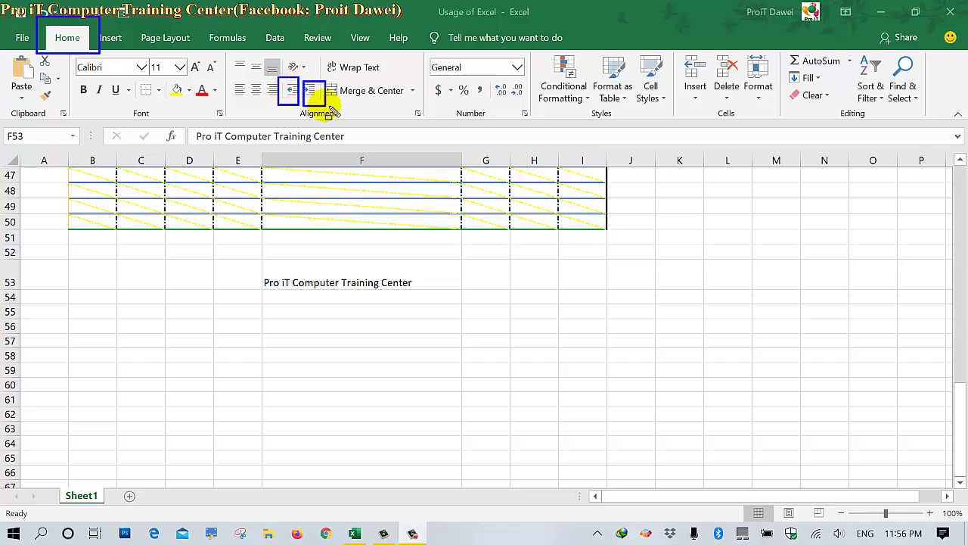
{"action": "key", "text": "Escape"}
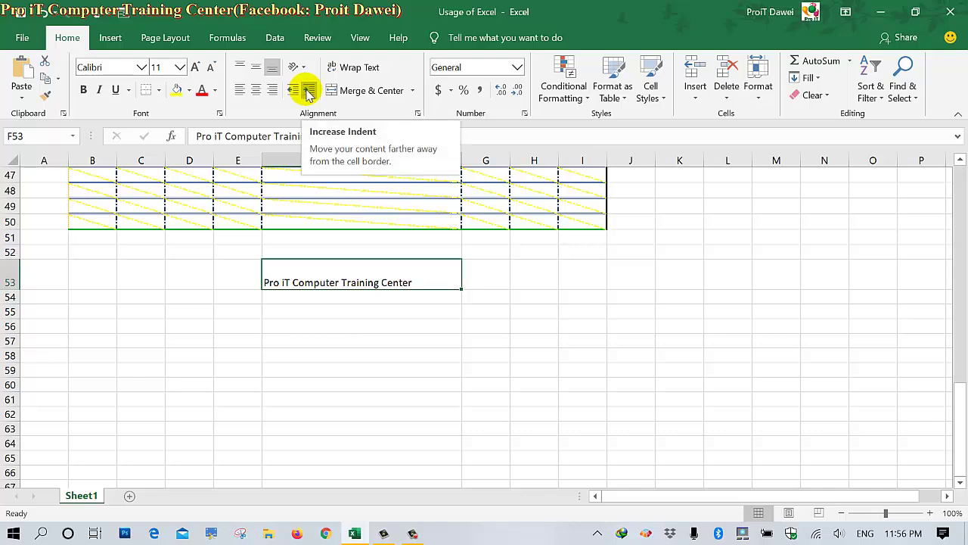
Apply Increase Indent 22 times to the F53 title, pushing it far right
{"action": "left_click", "coordinate": [308, 91]}
{"action": "left_click", "coordinate": [308, 91]}
{"action": "left_click", "coordinate": [308, 91]}
{"action": "left_click", "coordinate": [307, 91]}
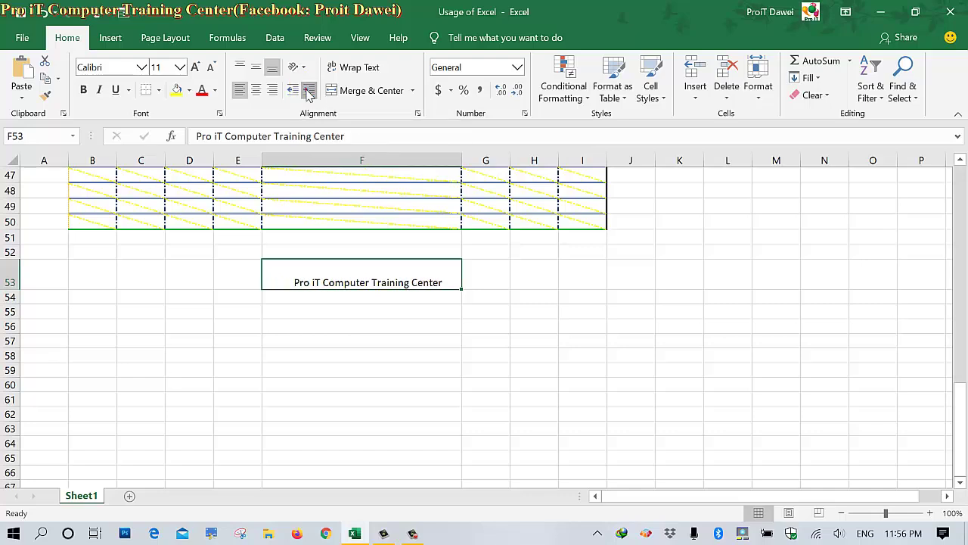
{"action": "left_click", "coordinate": [308, 90]}
{"action": "left_click", "coordinate": [308, 91]}
{"action": "left_click", "coordinate": [307, 91]}
{"action": "left_click", "coordinate": [308, 90]}
{"action": "left_click", "coordinate": [307, 91]}
{"action": "left_click", "coordinate": [308, 91]}
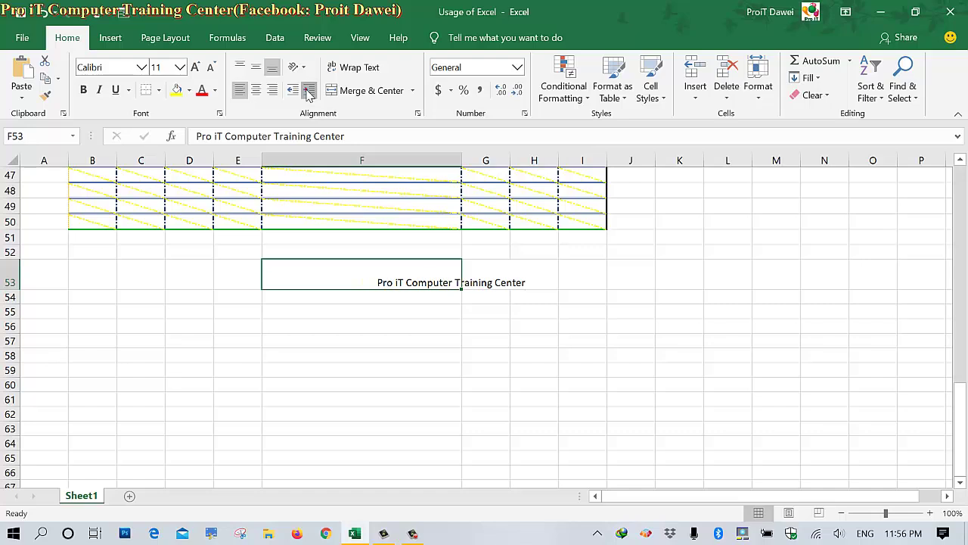
{"action": "left_click", "coordinate": [308, 90]}
{"action": "left_click", "coordinate": [308, 91]}
{"action": "left_click", "coordinate": [308, 90]}
{"action": "left_click", "coordinate": [308, 91]}
{"action": "left_click", "coordinate": [308, 90]}
{"action": "left_click", "coordinate": [308, 91]}
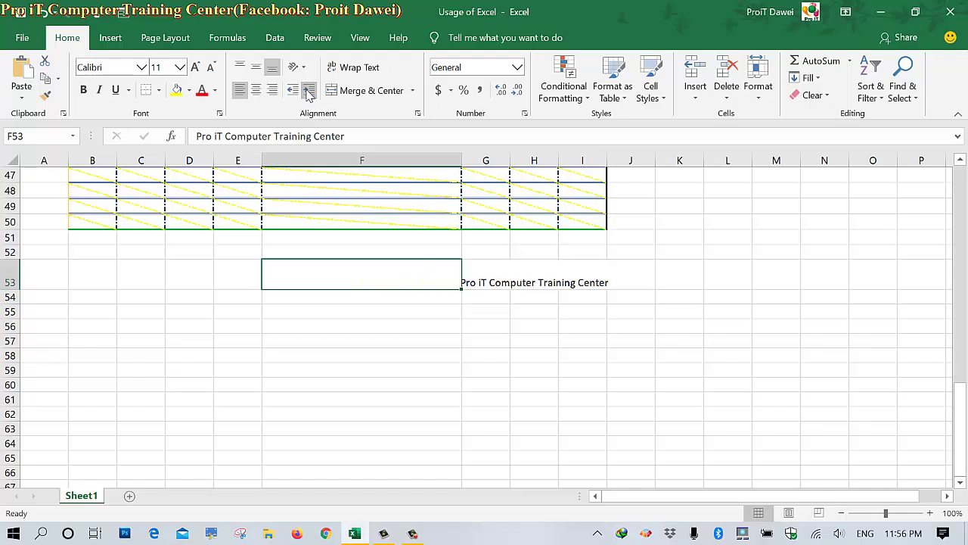
{"action": "left_click", "coordinate": [308, 91]}
{"action": "left_click", "coordinate": [307, 91]}
{"action": "left_click", "coordinate": [307, 91]}
{"action": "left_click", "coordinate": [308, 91]}
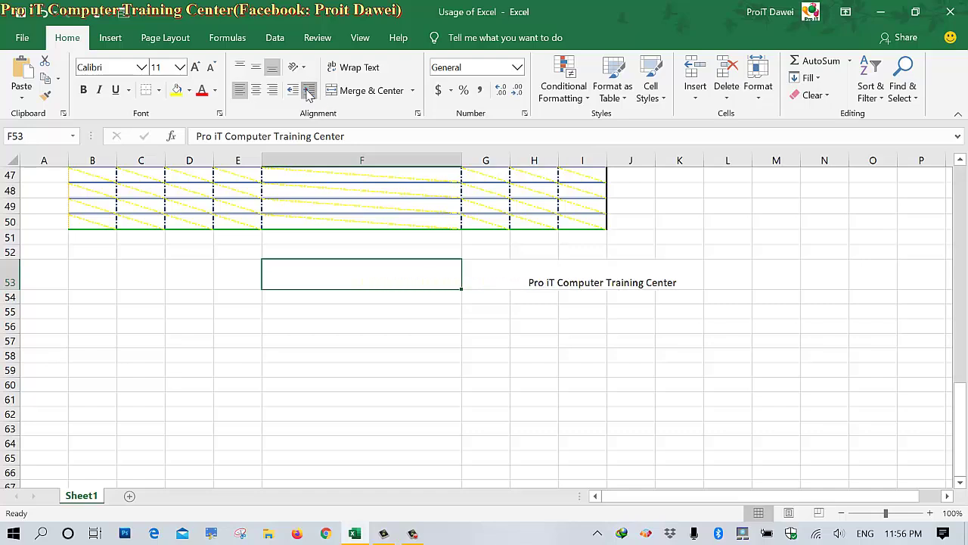
{"action": "left_click", "coordinate": [308, 91]}
{"action": "left_click", "coordinate": [308, 91]}
{"action": "left_click", "coordinate": [308, 91]}
{"action": "left_click", "coordinate": [308, 91]}
{"action": "left_click", "coordinate": [308, 91]}
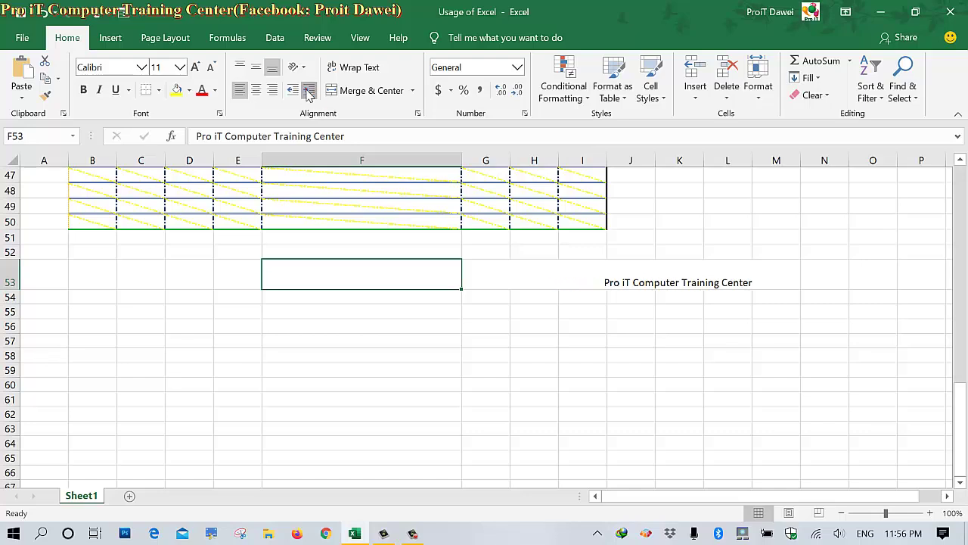
{"action": "left_click", "coordinate": [308, 90]}
{"action": "left_click", "coordinate": [308, 91]}
{"action": "left_click", "coordinate": [308, 91]}
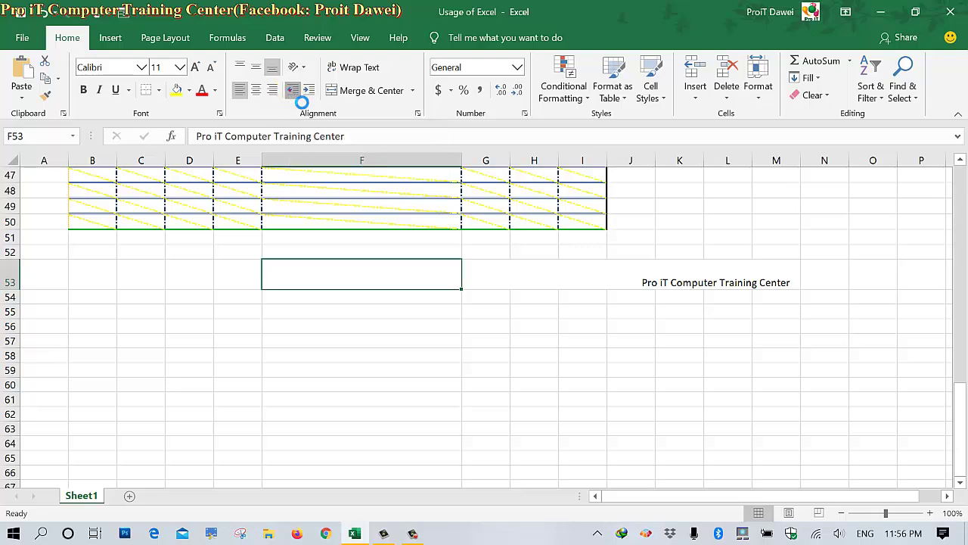
Decrease the F53 title's indent eight steps, reselecting F53 partway through
{"action": "left_click", "coordinate": [292, 90]}
{"action": "left_click", "coordinate": [292, 91]}
{"action": "left_click", "coordinate": [292, 91]}
{"action": "left_click", "coordinate": [292, 91]}
{"action": "left_click", "coordinate": [292, 91]}
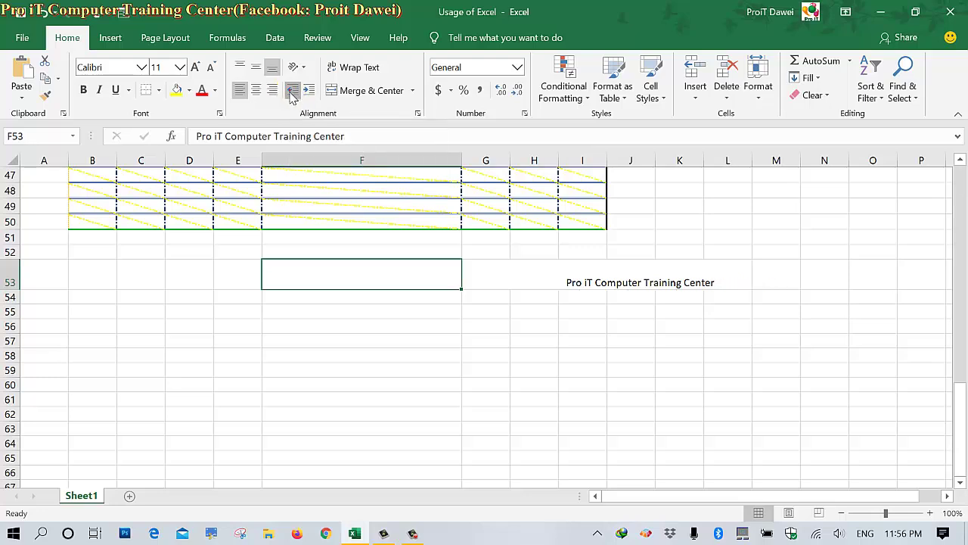
{"action": "left_click", "coordinate": [371, 369]}
{"action": "left_click", "coordinate": [381, 272]}
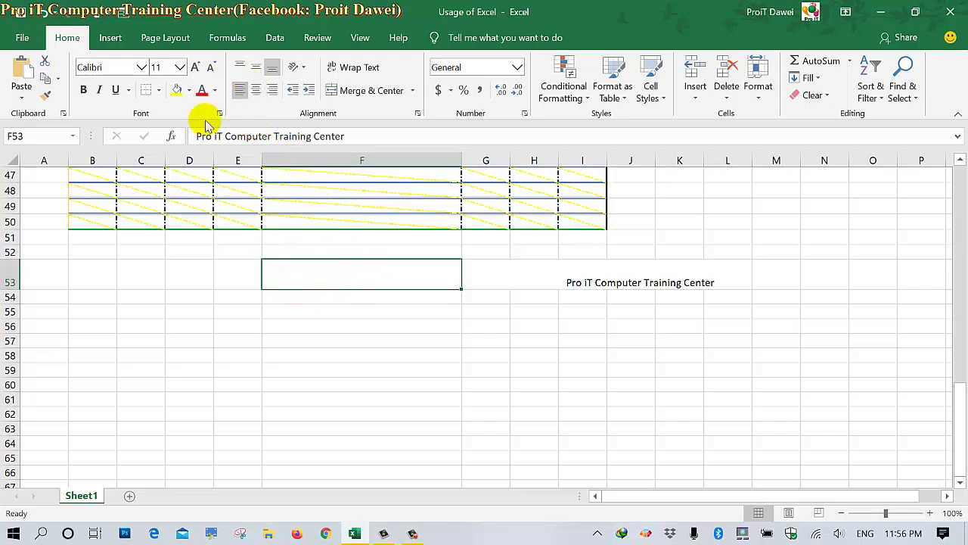
{"action": "left_click", "coordinate": [292, 90]}
{"action": "left_click", "coordinate": [293, 90]}
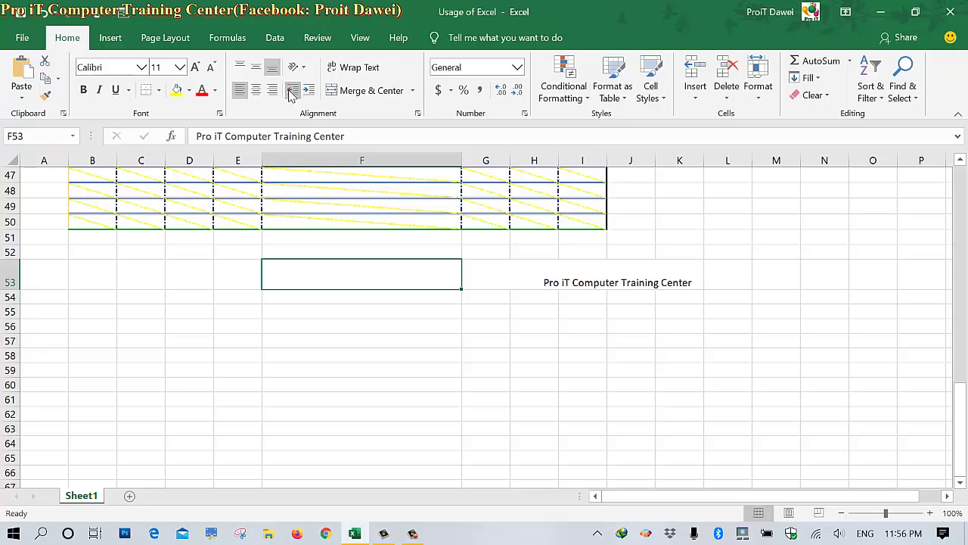
{"action": "left_click", "coordinate": [292, 90]}
{"action": "left_click", "coordinate": [292, 90]}
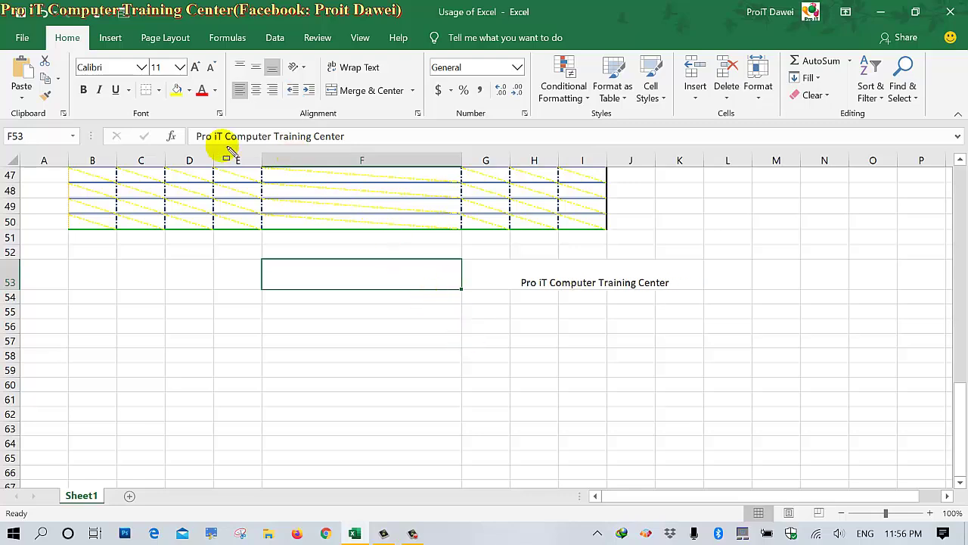
Draw highlight boxes around the cell contents, F53 and the shifted text, then clear them
{"action": "mouse_move", "coordinate": [188, 126]}
{"action": "left_mouse_down"}
{"action": "mouse_move", "coordinate": [360, 161]}
{"action": "mouse_move", "coordinate": [368, 146]}
{"action": "left_mouse_up"}
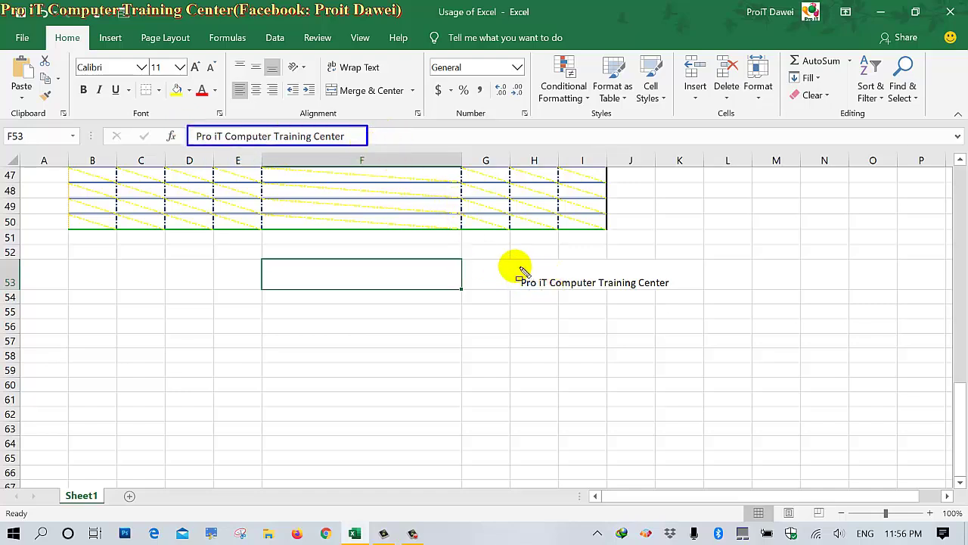
{"action": "left_click_drag", "start_coordinate": [275, 259], "coordinate": [459, 292]}
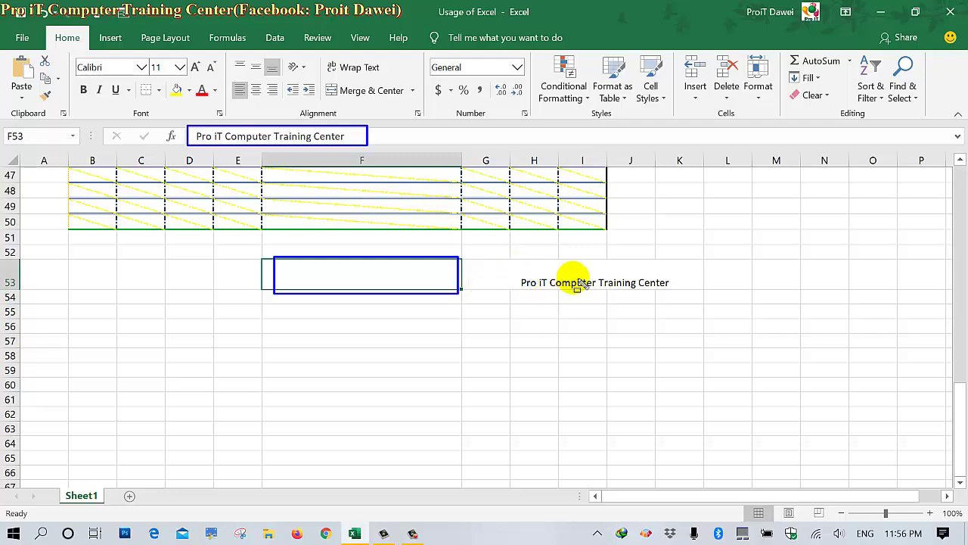
{"action": "left_click_drag", "start_coordinate": [515, 262], "coordinate": [677, 313]}
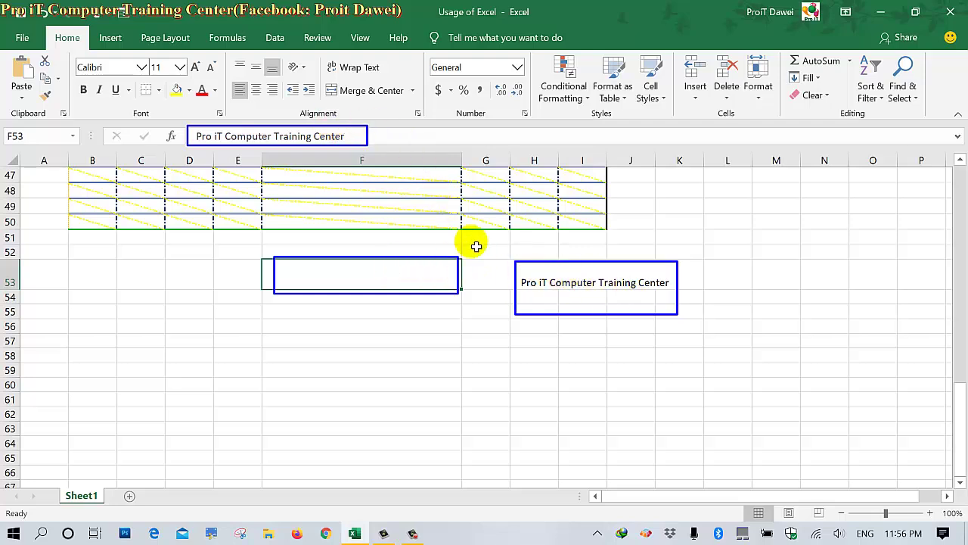
{"action": "key", "text": "Escape"}
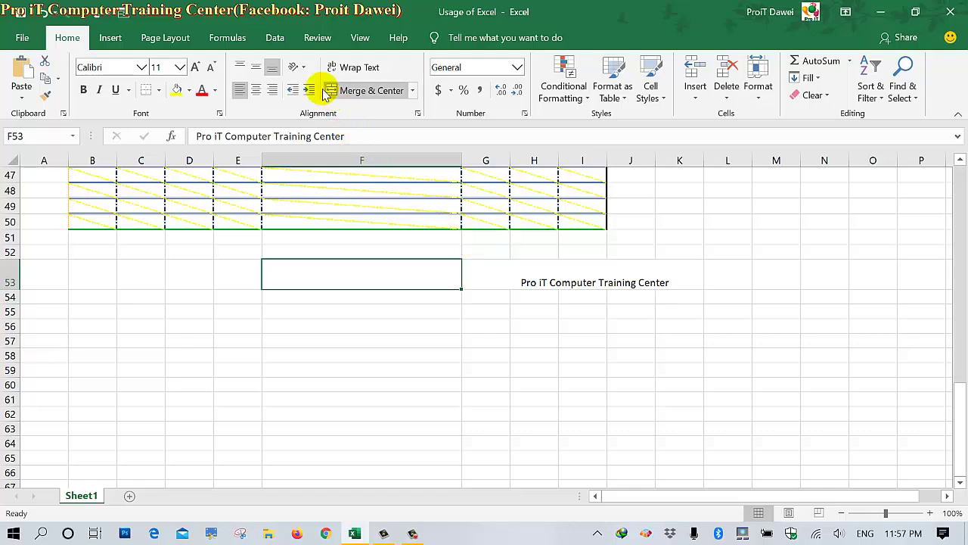
Reduce the row 53 title's indent with repeated Decrease Indent clicks
{"action": "left_click", "coordinate": [295, 89]}
{"action": "left_click", "coordinate": [298, 90]}
{"action": "left_click", "coordinate": [298, 89]}
{"action": "left_click", "coordinate": [299, 91]}
{"action": "left_click", "coordinate": [299, 91]}
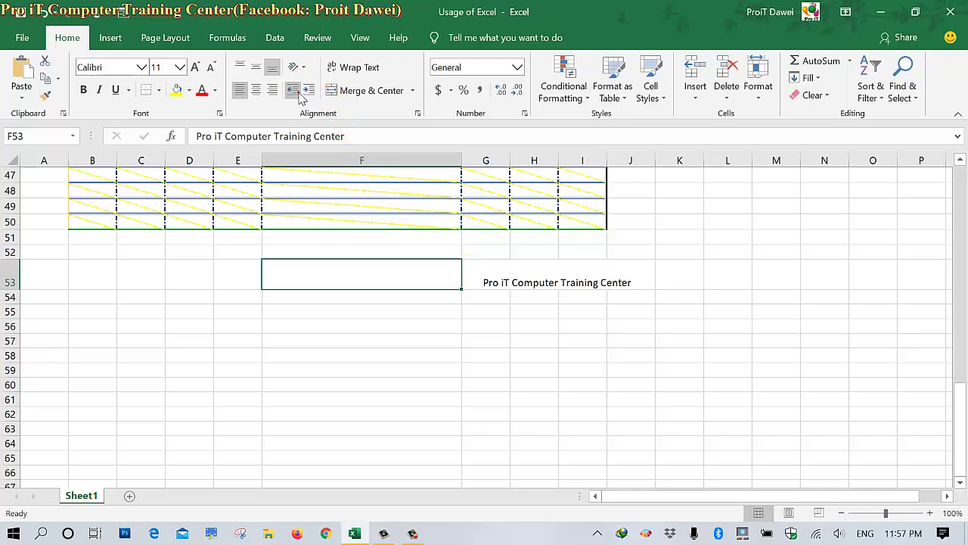
{"action": "double_click", "coordinate": [298, 90]}
{"action": "double_click", "coordinate": [298, 90]}
{"action": "triple_click", "coordinate": [298, 90]}
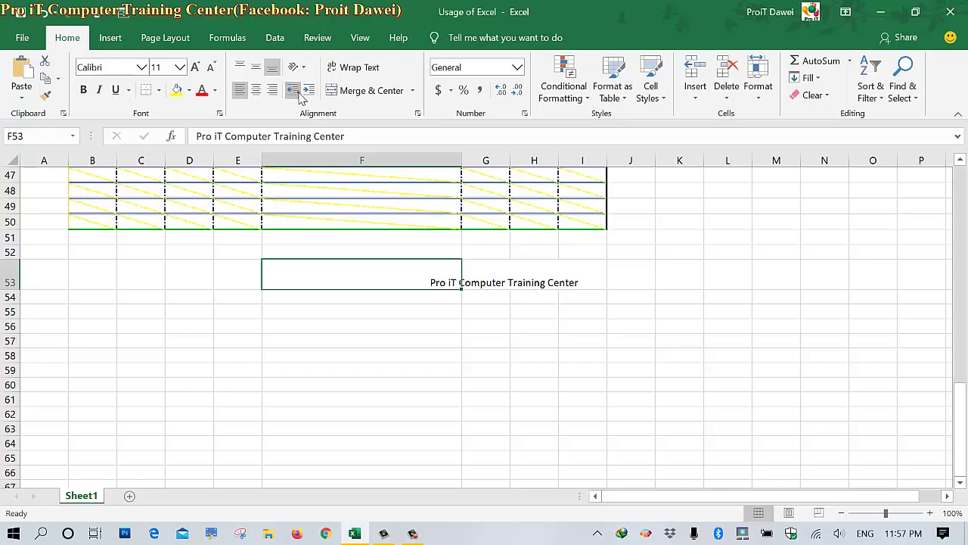
{"action": "double_click", "coordinate": [298, 90]}
{"action": "triple_click", "coordinate": [298, 90]}
{"action": "double_click", "coordinate": [298, 91]}
{"action": "left_click", "coordinate": [299, 91]}
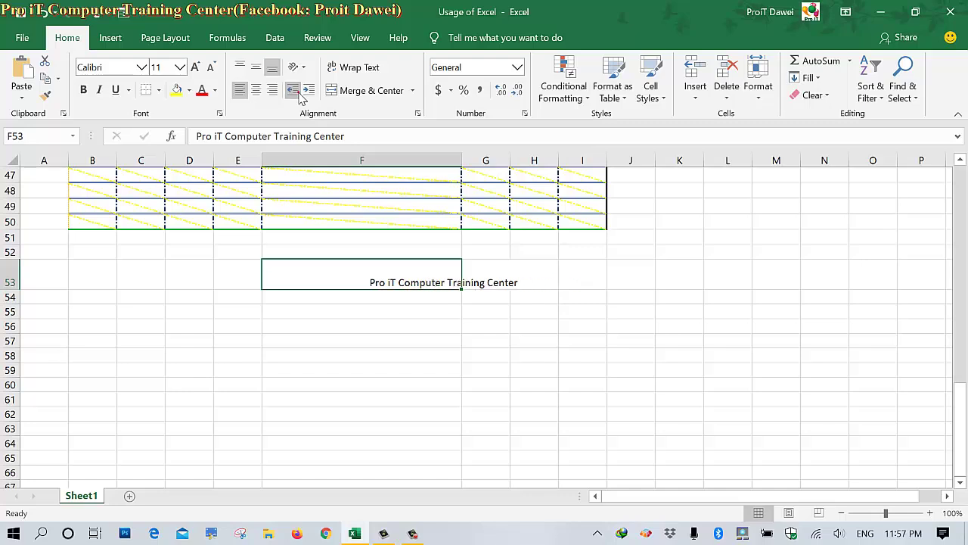
Increase the row 53 title's indent again with repeated Increase Indent clicks
{"action": "left_click", "coordinate": [308, 91]}
{"action": "double_click", "coordinate": [308, 91]}
{"action": "left_click", "coordinate": [308, 91]}
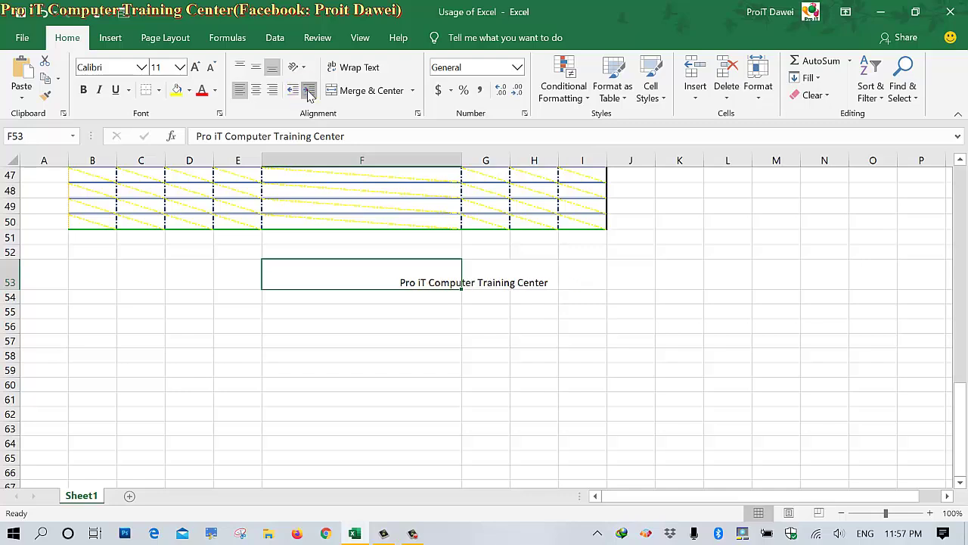
{"action": "triple_click", "coordinate": [309, 91]}
{"action": "double_click", "coordinate": [308, 91]}
{"action": "triple_click", "coordinate": [308, 90]}
{"action": "triple_click", "coordinate": [309, 91]}
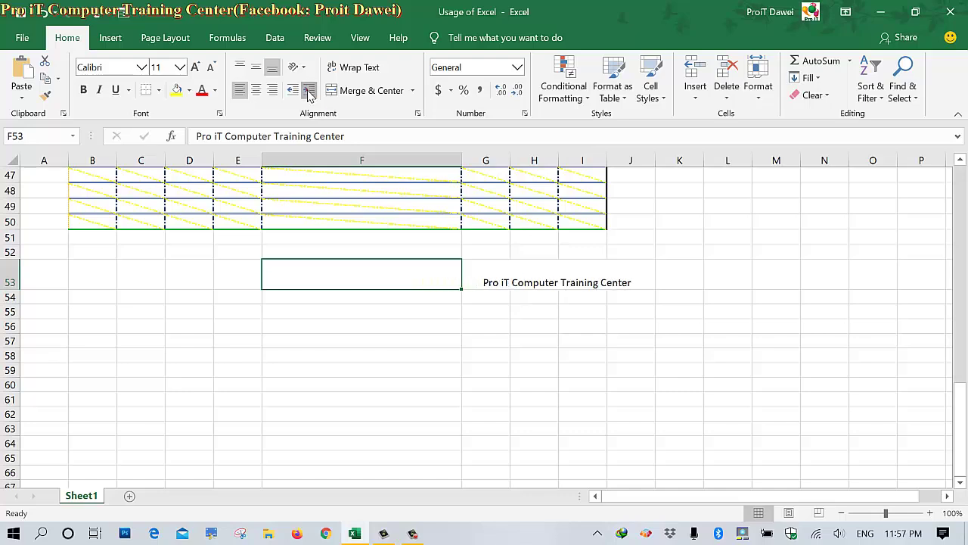
{"action": "double_click", "coordinate": [309, 91]}
{"action": "double_click", "coordinate": [308, 91]}
Check which cell holds the overflowing title by selecting H53, nearby cells and F53
{"action": "left_click", "coordinate": [495, 327]}
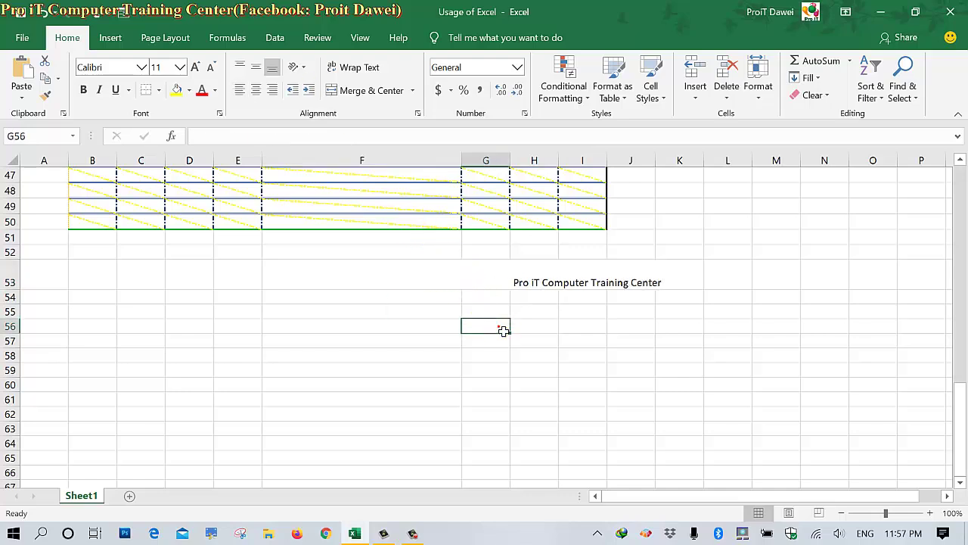
{"action": "left_click", "coordinate": [537, 281]}
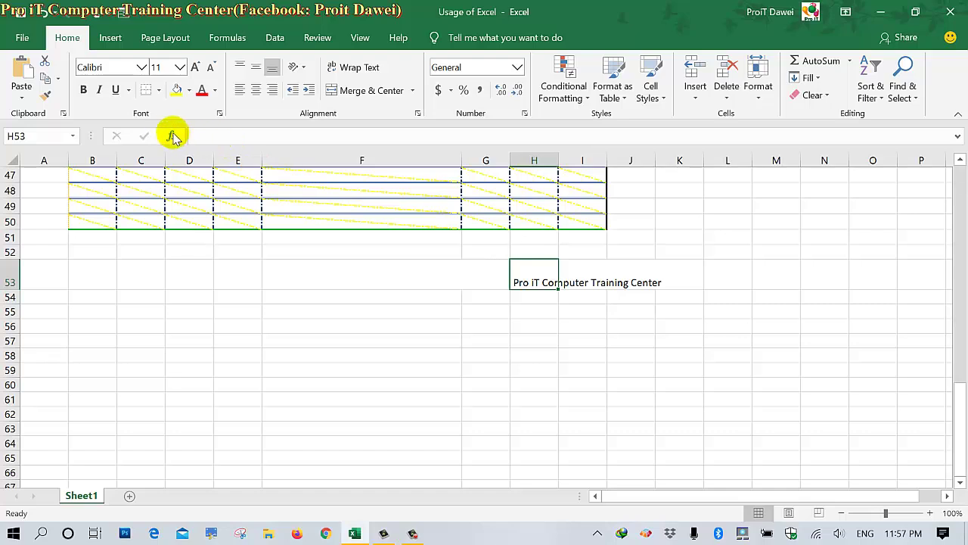
{"action": "left_click", "coordinate": [583, 282]}
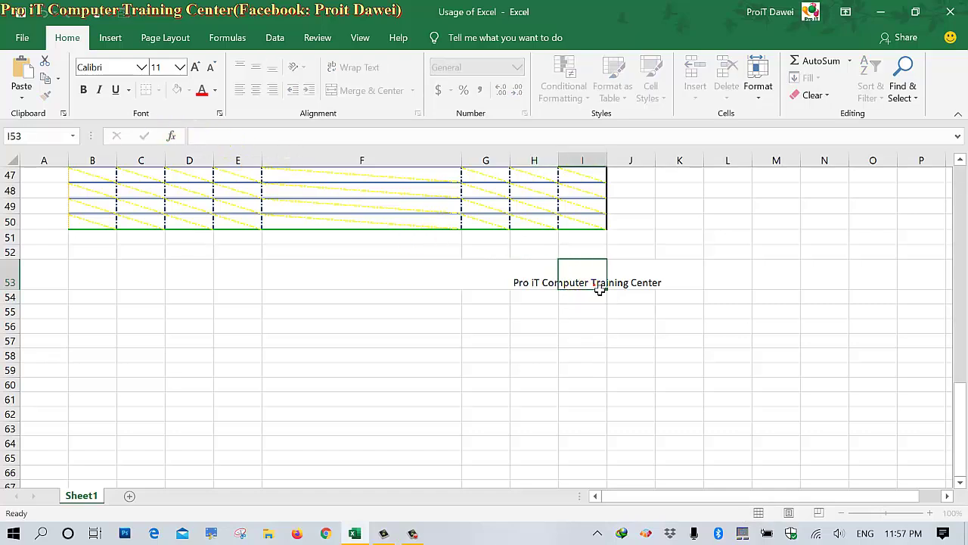
{"action": "left_click", "coordinate": [538, 283]}
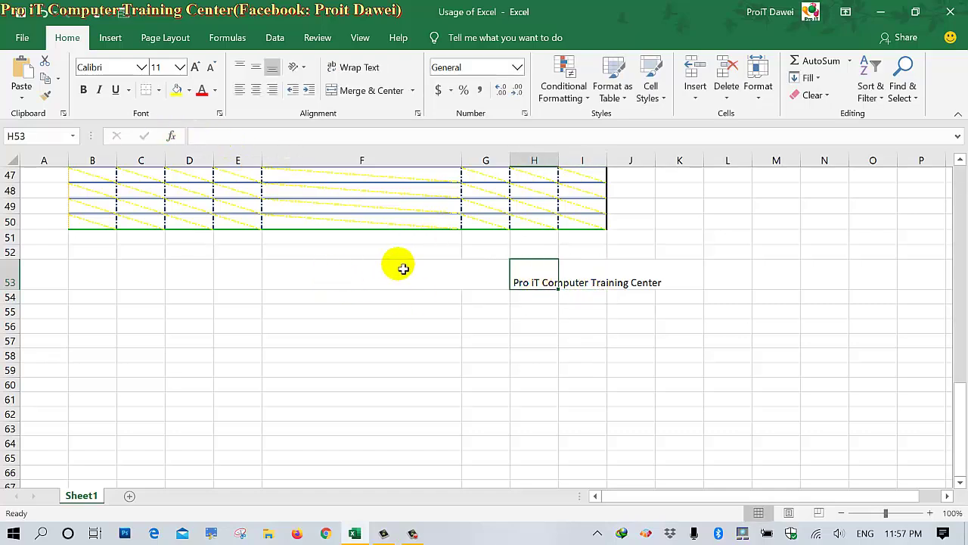
{"action": "left_click", "coordinate": [348, 272]}
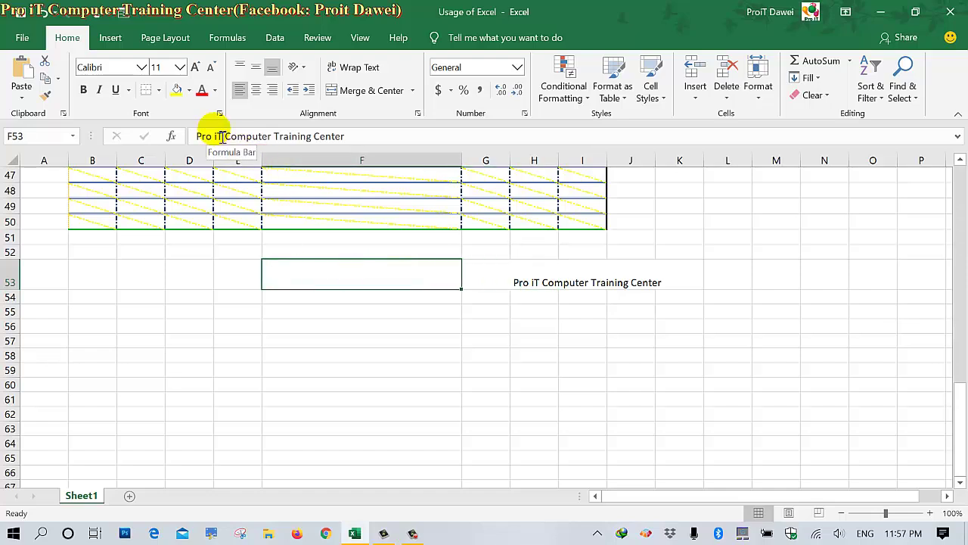
{"action": "left_click_drag", "start_coordinate": [197, 137], "coordinate": [349, 139]}
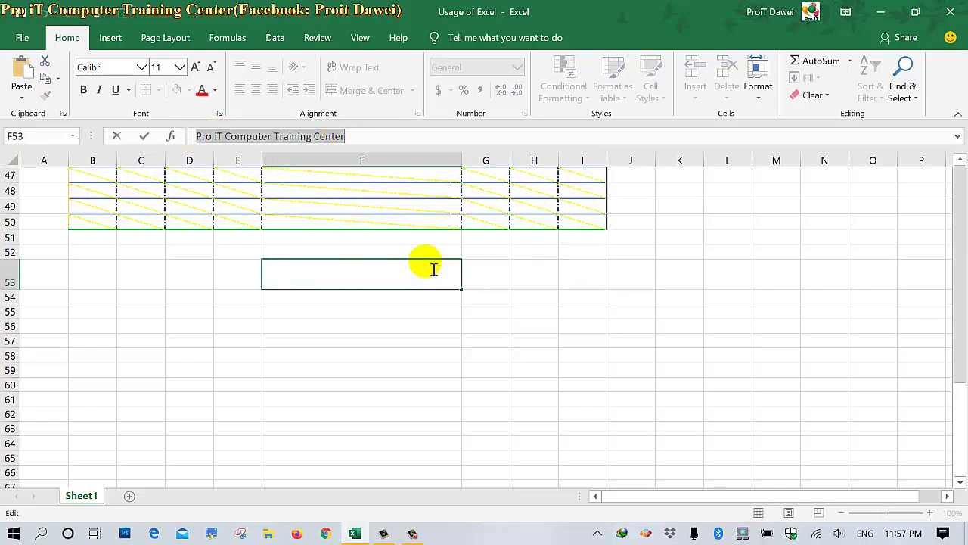
{"action": "left_click", "coordinate": [424, 331]}
{"action": "left_click", "coordinate": [410, 272]}
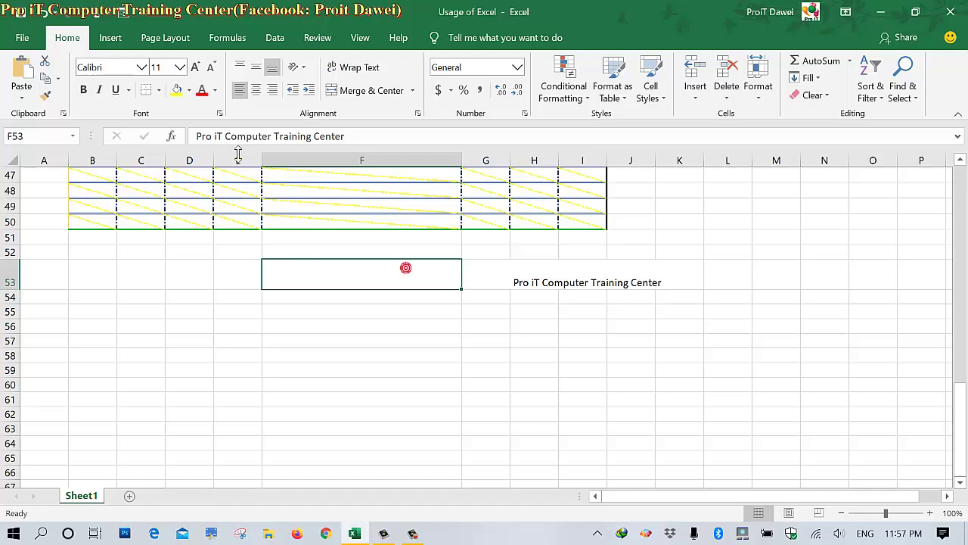
Decrease the F53 title's indent repeatedly until no indent remains
{"action": "left_click", "coordinate": [291, 91]}
{"action": "left_click", "coordinate": [290, 90]}
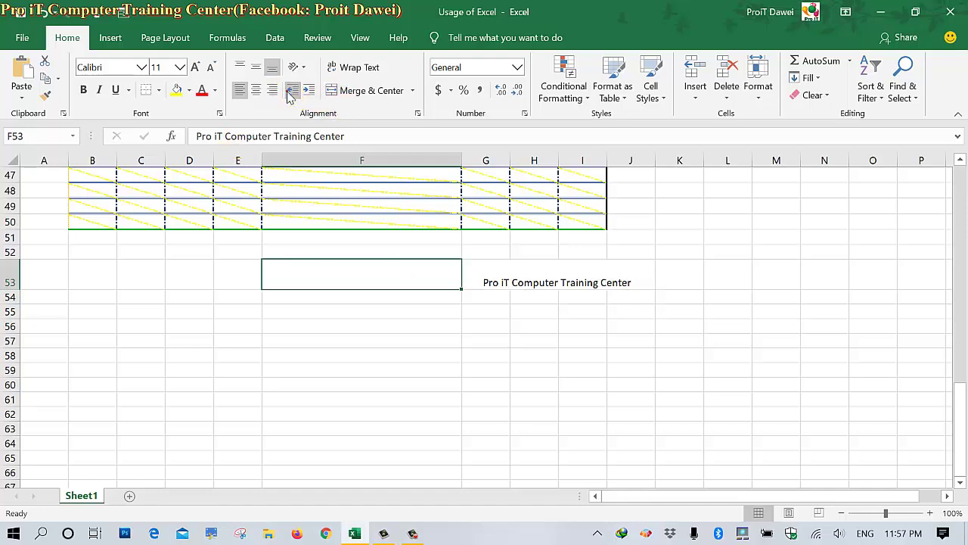
{"action": "left_click", "coordinate": [290, 91]}
{"action": "left_click", "coordinate": [291, 91]}
{"action": "left_click", "coordinate": [291, 91]}
{"action": "left_click", "coordinate": [290, 91]}
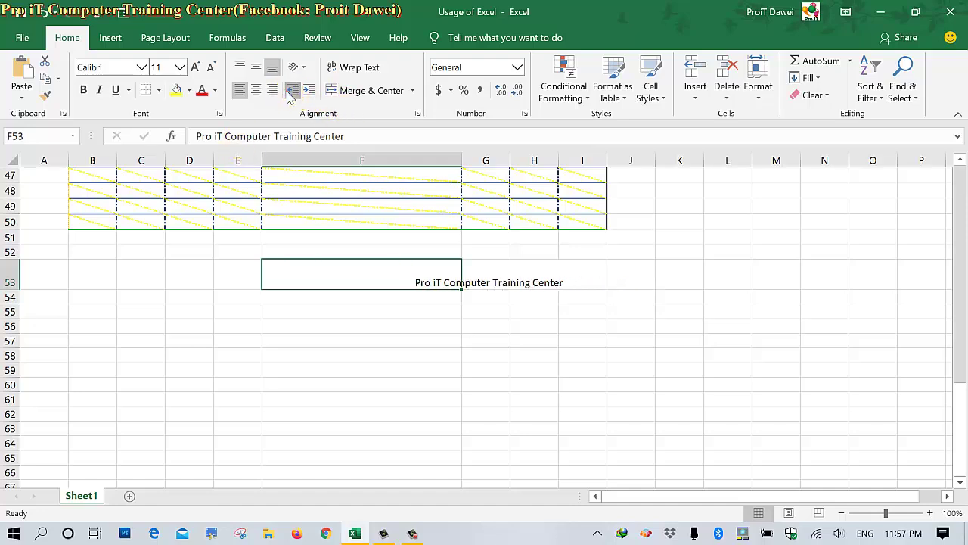
{"action": "left_click", "coordinate": [290, 91]}
{"action": "left_click", "coordinate": [291, 91]}
{"action": "left_click", "coordinate": [290, 90]}
{"action": "left_click", "coordinate": [290, 91]}
{"action": "left_click", "coordinate": [291, 91]}
{"action": "left_click", "coordinate": [290, 91]}
{"action": "left_click", "coordinate": [291, 91]}
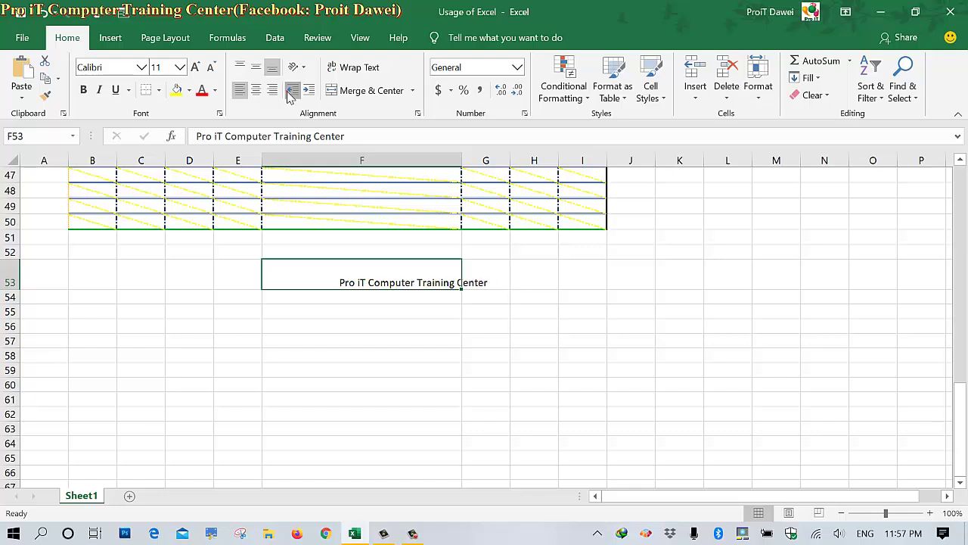
{"action": "left_click", "coordinate": [291, 91]}
{"action": "left_click", "coordinate": [291, 90]}
{"action": "left_click", "coordinate": [291, 91]}
{"action": "left_click", "coordinate": [291, 91]}
{"action": "left_click", "coordinate": [291, 90]}
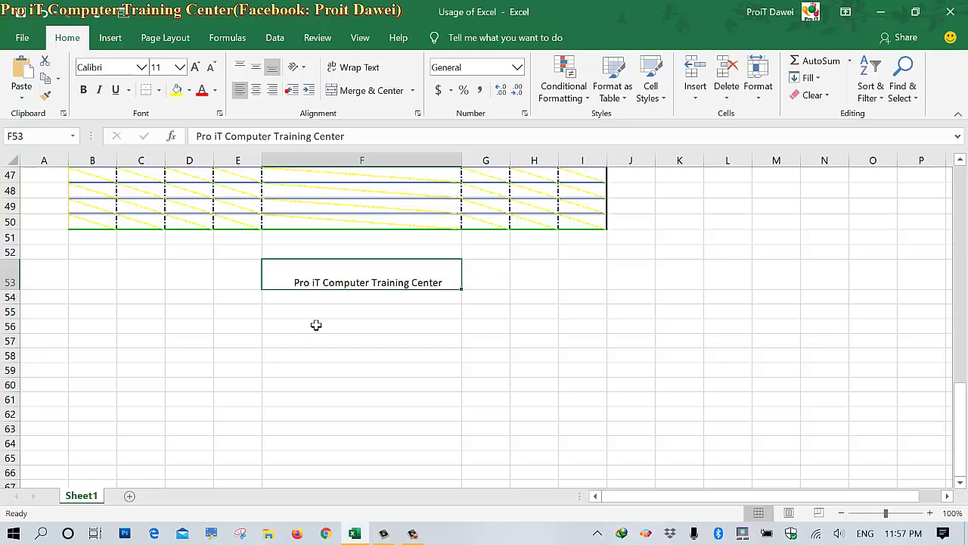
{"action": "left_click", "coordinate": [314, 325]}
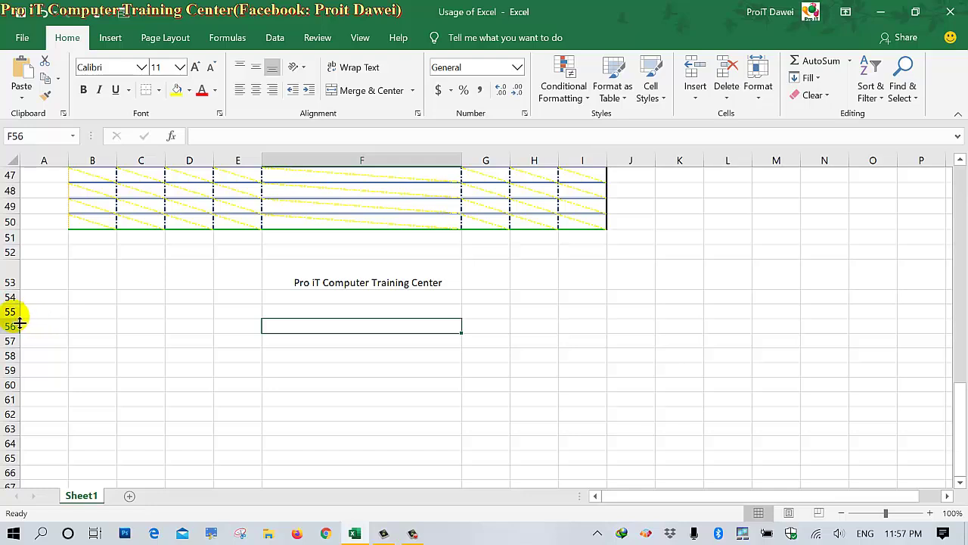
Make row 55 taller, type 'Pro iT' into F55, then stretch row 55 further
{"action": "left_click_drag", "start_coordinate": [10, 319], "coordinate": [11, 346]}
{"action": "left_click", "coordinate": [288, 322]}
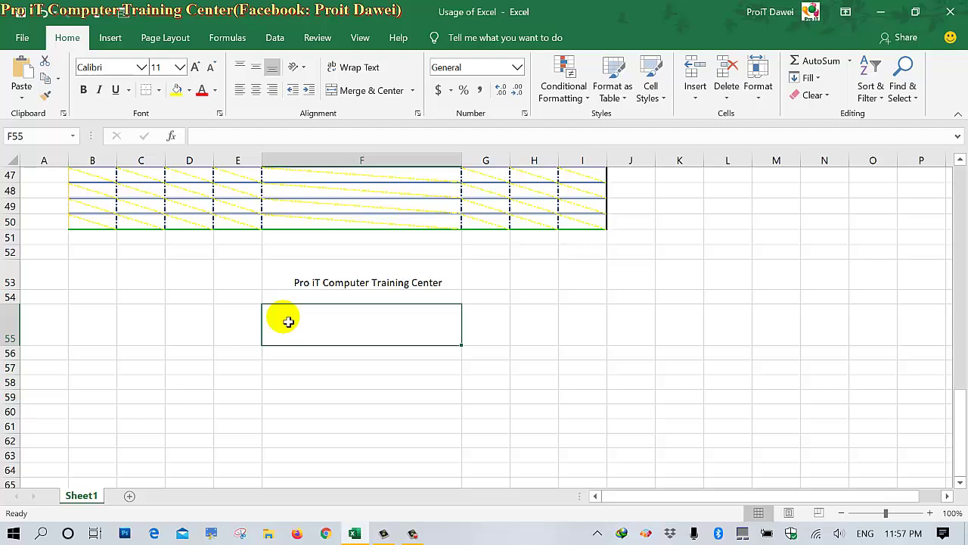
{"action": "type", "text": "Pro iT"}
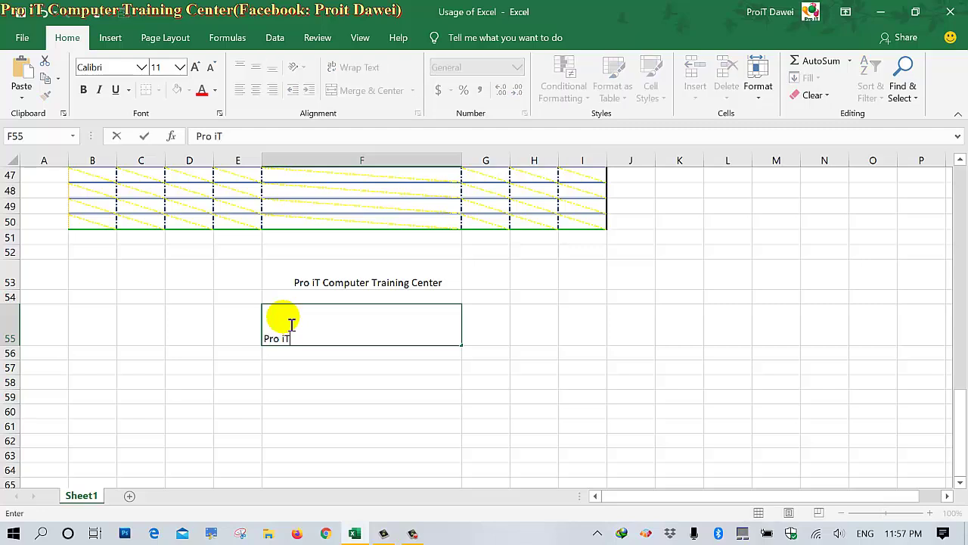
{"action": "key", "text": "Return"}
{"action": "left_click", "coordinate": [301, 340]}
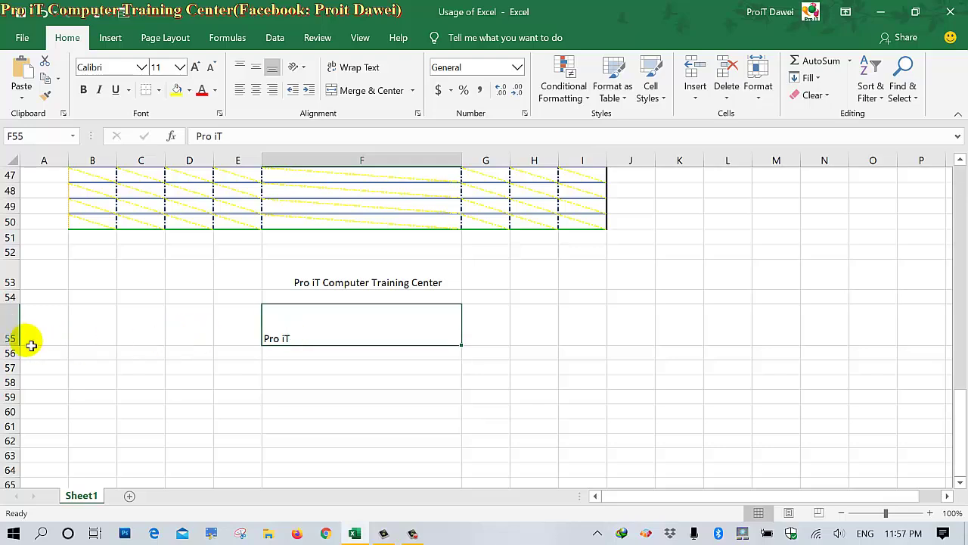
{"action": "left_click_drag", "start_coordinate": [15, 345], "coordinate": [22, 421]}
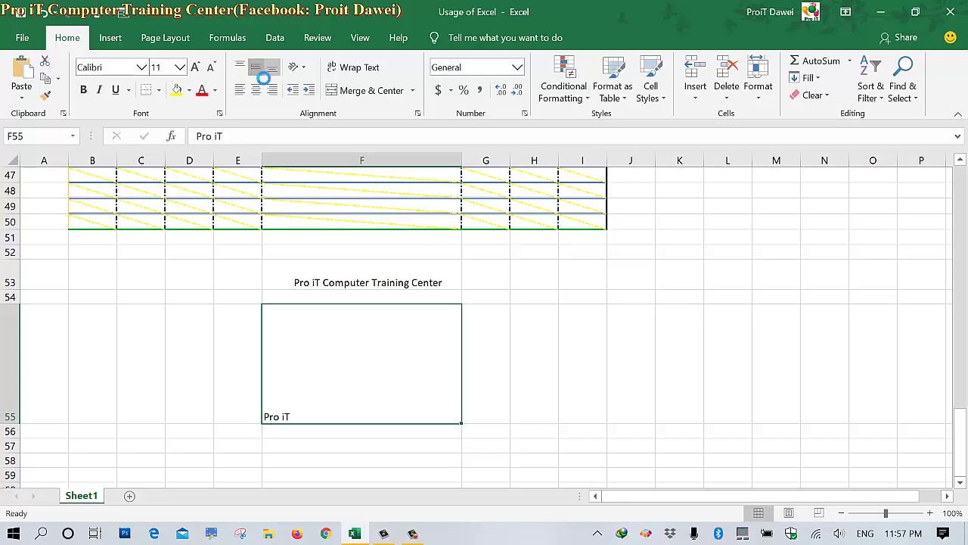
Try top, middle and bottom vertical alignment on 'Pro iT' in F55
{"action": "left_click", "coordinate": [258, 70]}
{"action": "left_click", "coordinate": [244, 68]}
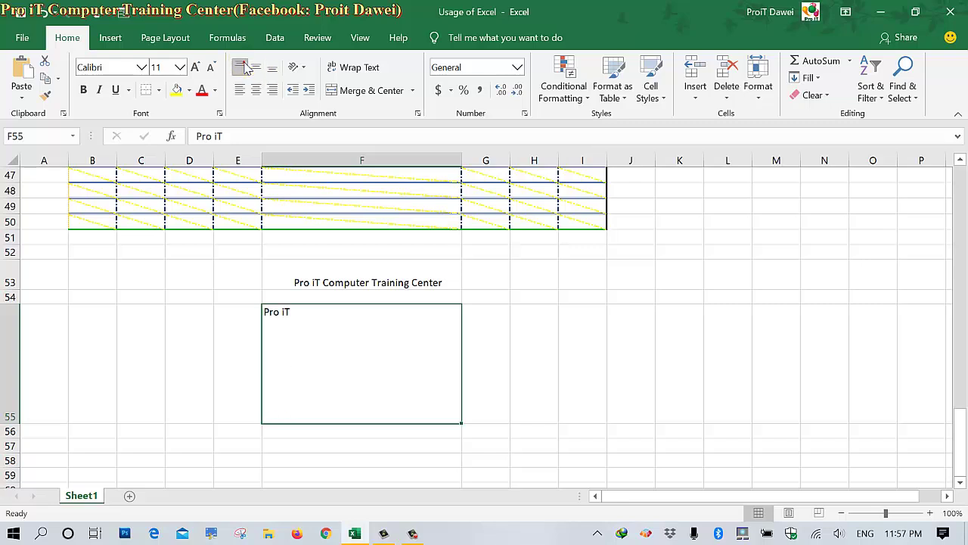
{"action": "left_click", "coordinate": [276, 94]}
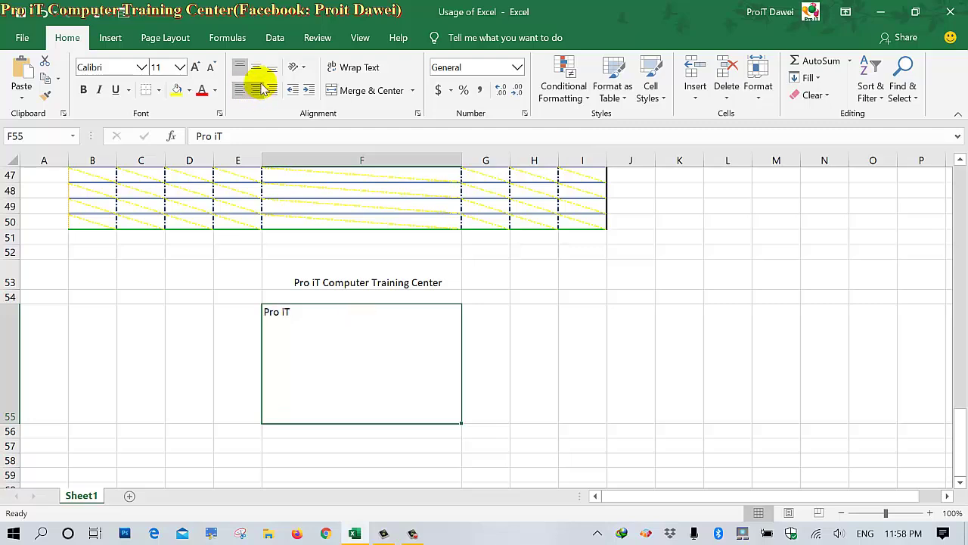
{"action": "left_click", "coordinate": [256, 68]}
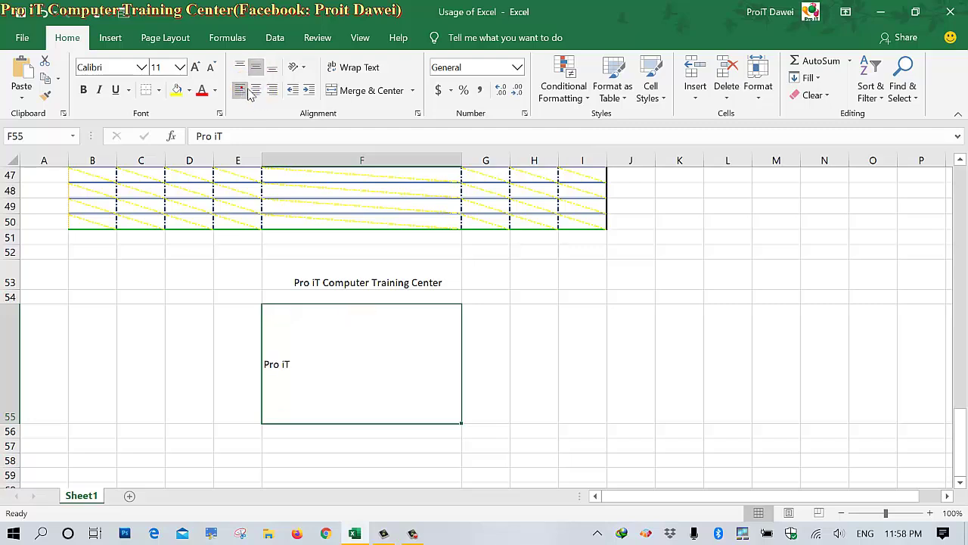
{"action": "left_click", "coordinate": [272, 68]}
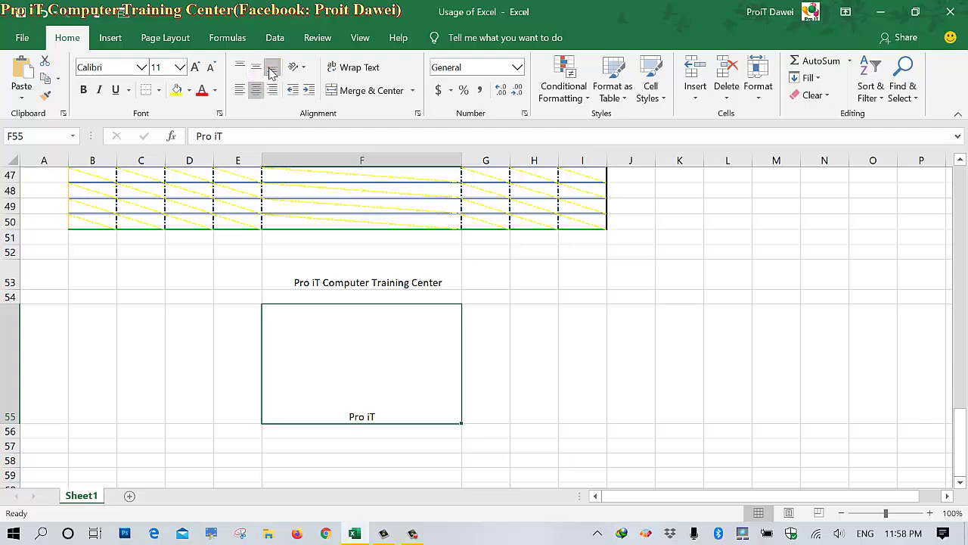
{"action": "left_click", "coordinate": [257, 68]}
{"action": "left_click", "coordinate": [239, 68]}
{"action": "left_click", "coordinate": [273, 72]}
Try left and center horizontal alignment, leaving 'Pro iT' centred horizontally and vertically
{"action": "left_click", "coordinate": [259, 91]}
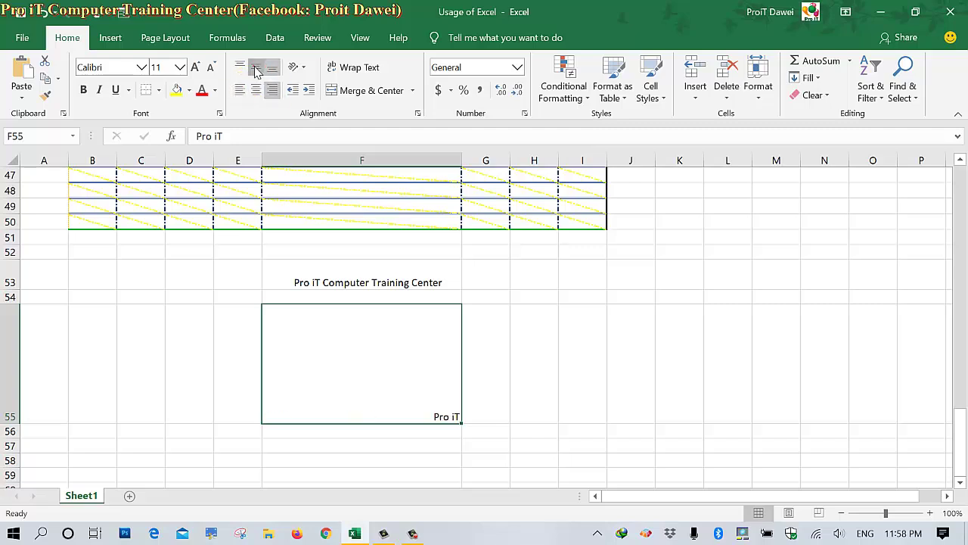
{"action": "left_click", "coordinate": [256, 68]}
{"action": "left_click", "coordinate": [239, 66]}
{"action": "left_click", "coordinate": [238, 90]}
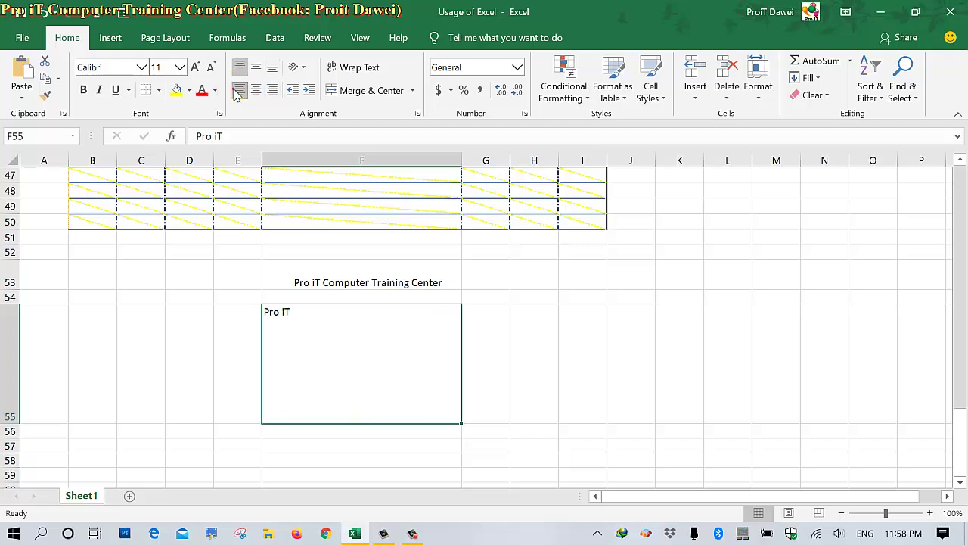
{"action": "left_click", "coordinate": [256, 90]}
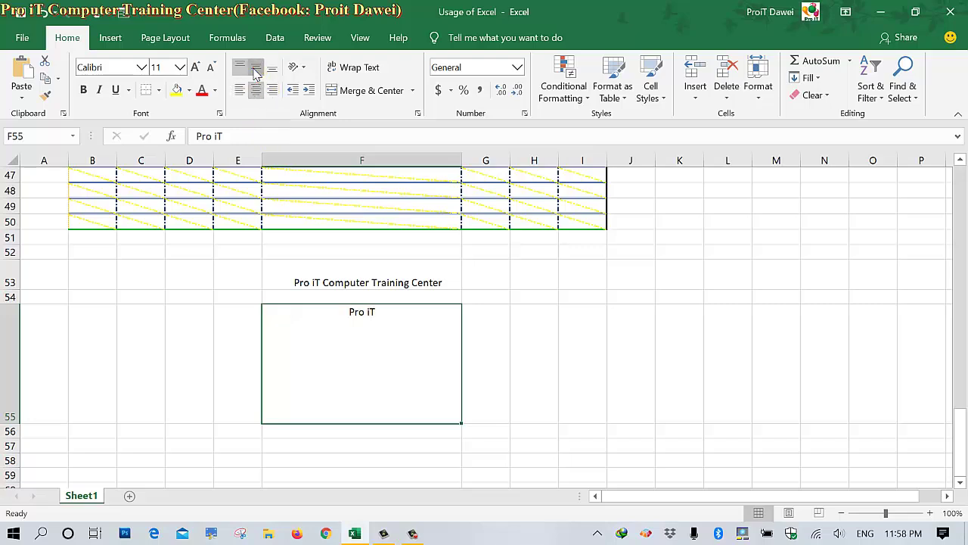
{"action": "left_click", "coordinate": [255, 68]}
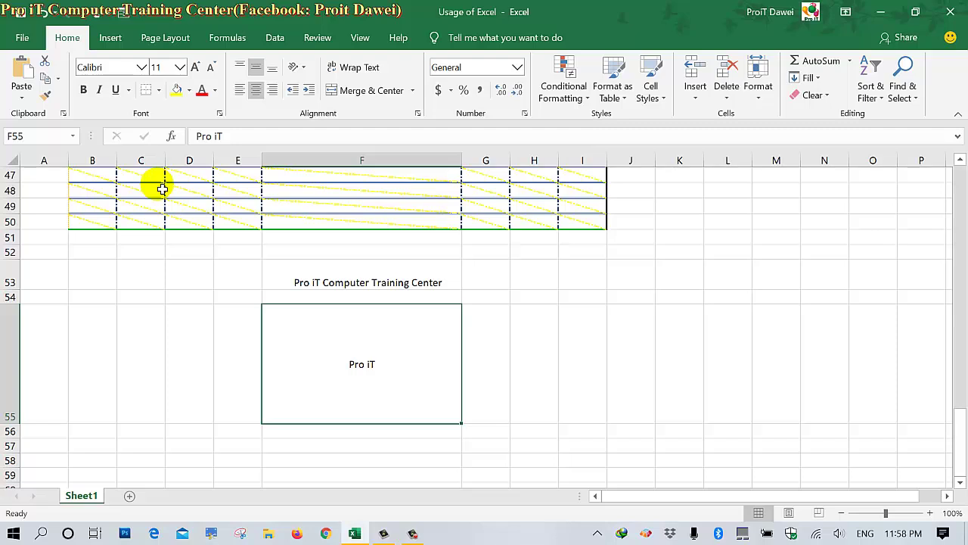
{"action": "left_click", "coordinate": [268, 311]}
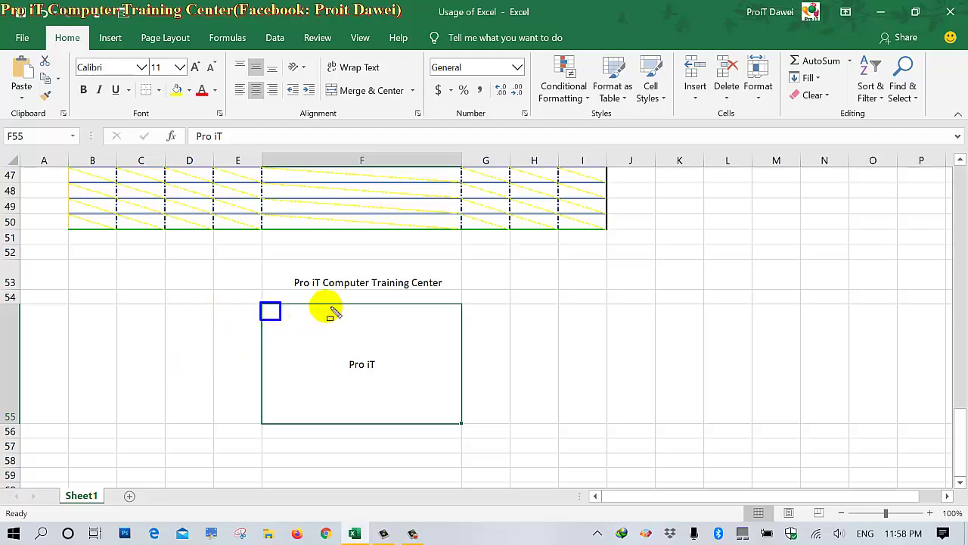
{"action": "mouse_move", "coordinate": [286, 318]}
{"action": "left_mouse_down"}
{"action": "mouse_move", "coordinate": [351, 305]}
{"action": "mouse_move", "coordinate": [457, 324]}
{"action": "left_mouse_up"}
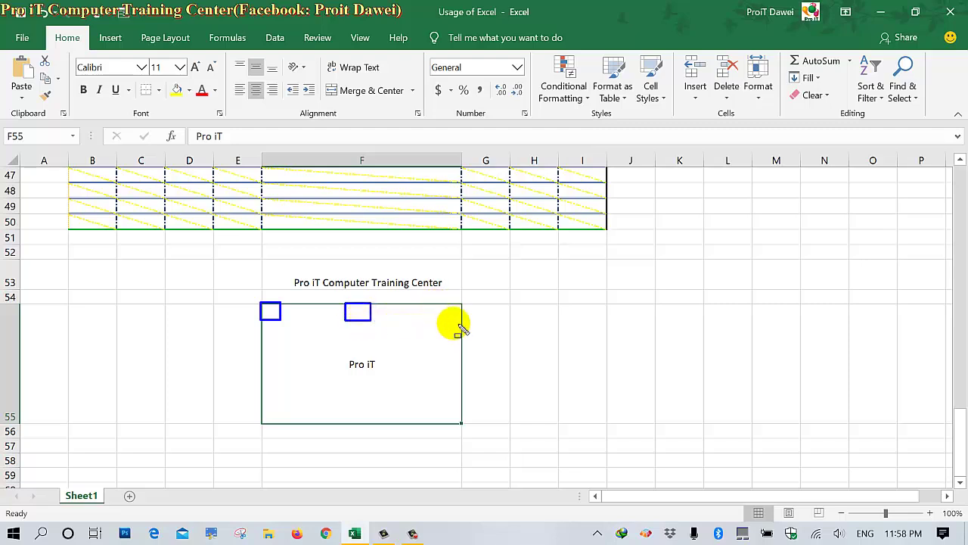
{"action": "left_click", "coordinate": [463, 325]}
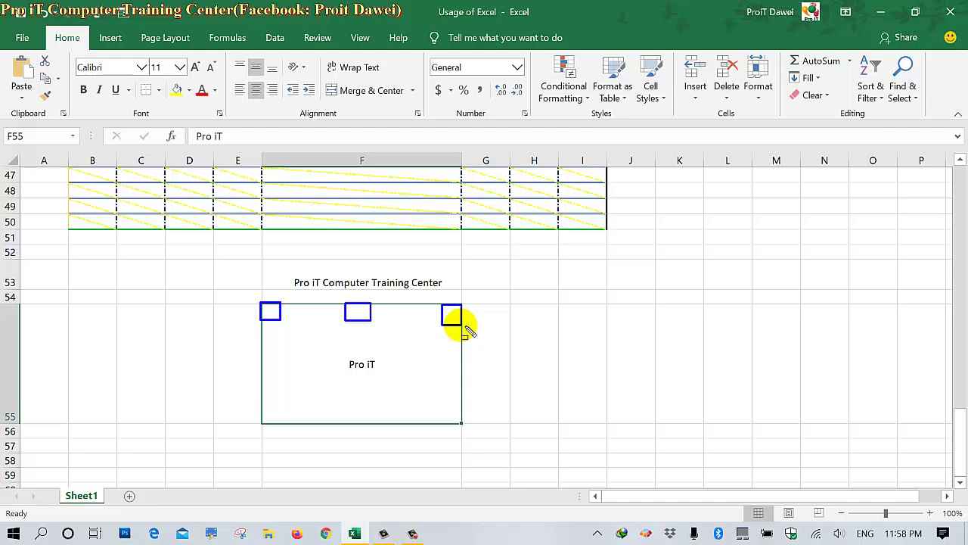
{"action": "left_click_drag", "start_coordinate": [469, 398], "coordinate": [463, 381]}
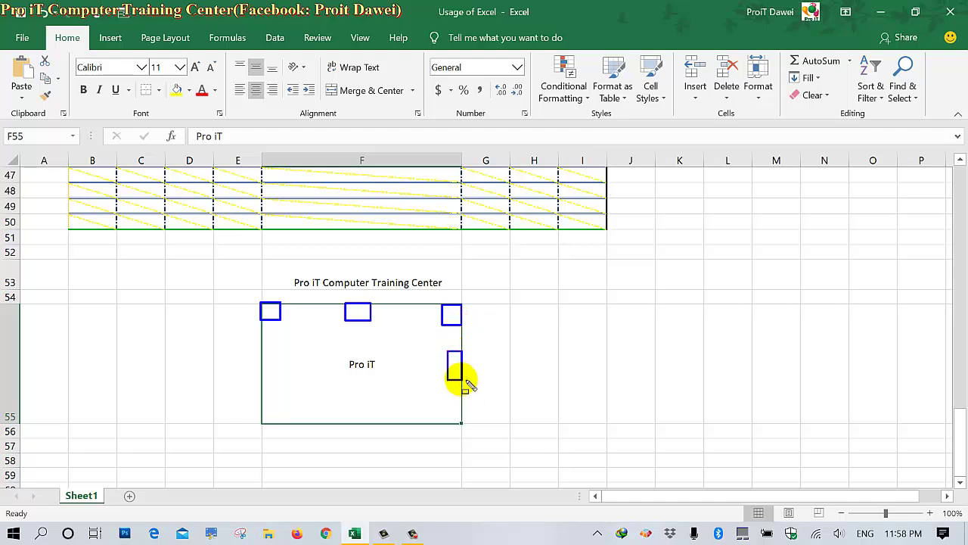
{"action": "left_click", "coordinate": [463, 421]}
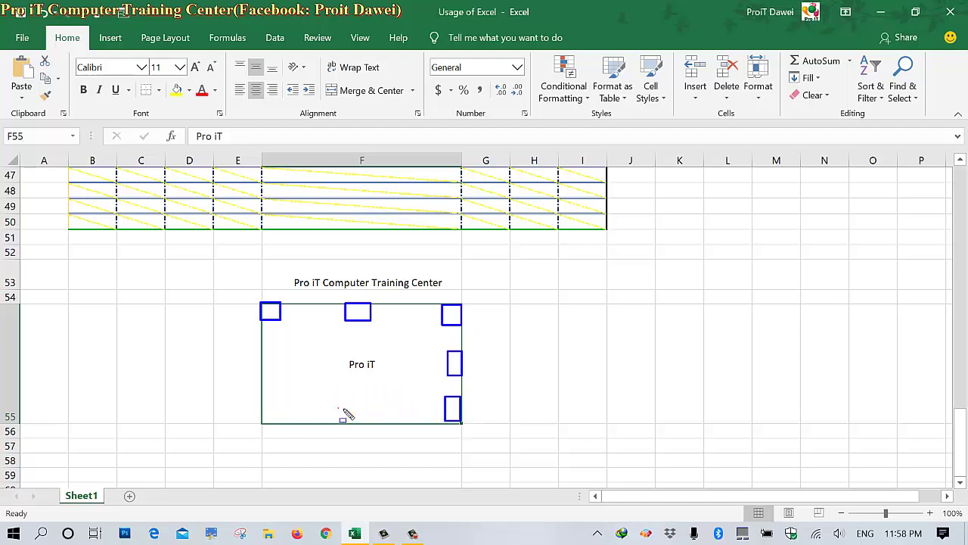
{"action": "mouse_move", "coordinate": [344, 413]}
{"action": "left_mouse_down"}
{"action": "mouse_move", "coordinate": [375, 428]}
{"action": "mouse_move", "coordinate": [270, 405]}
{"action": "mouse_move", "coordinate": [291, 422]}
{"action": "left_mouse_up"}
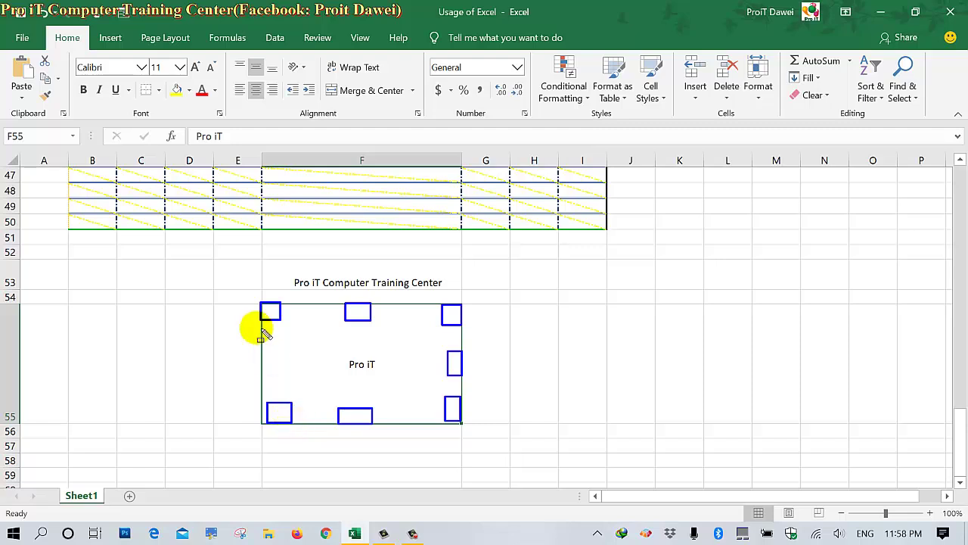
{"action": "mouse_move", "coordinate": [261, 347]}
{"action": "left_mouse_down"}
{"action": "mouse_move", "coordinate": [282, 371]}
{"action": "mouse_move", "coordinate": [381, 375]}
{"action": "left_mouse_up"}
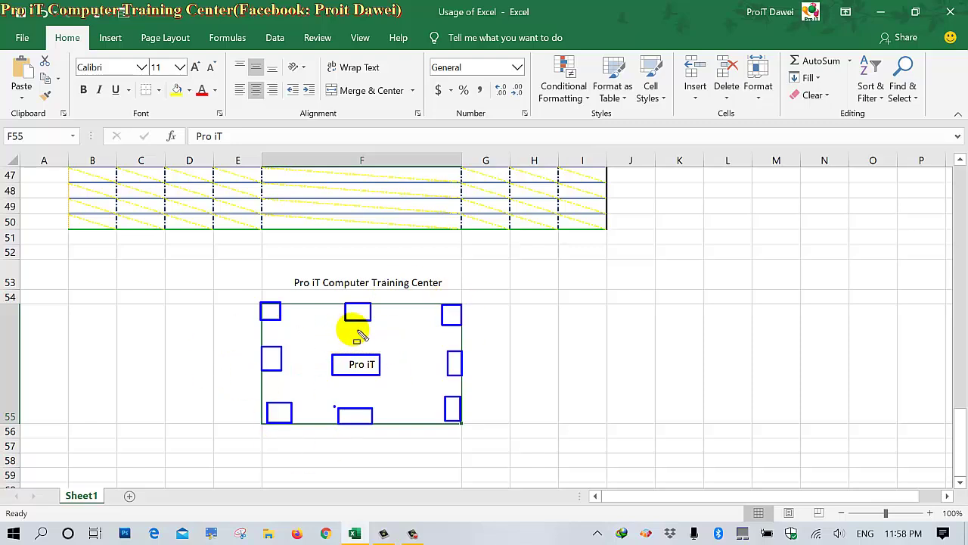
{"action": "key", "text": "Escape"}
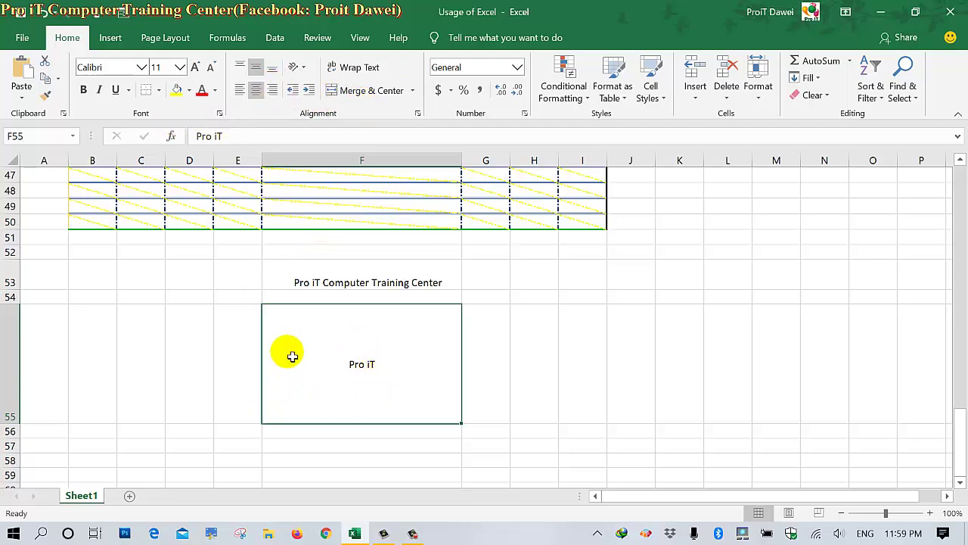
{"action": "left_click", "coordinate": [240, 90]}
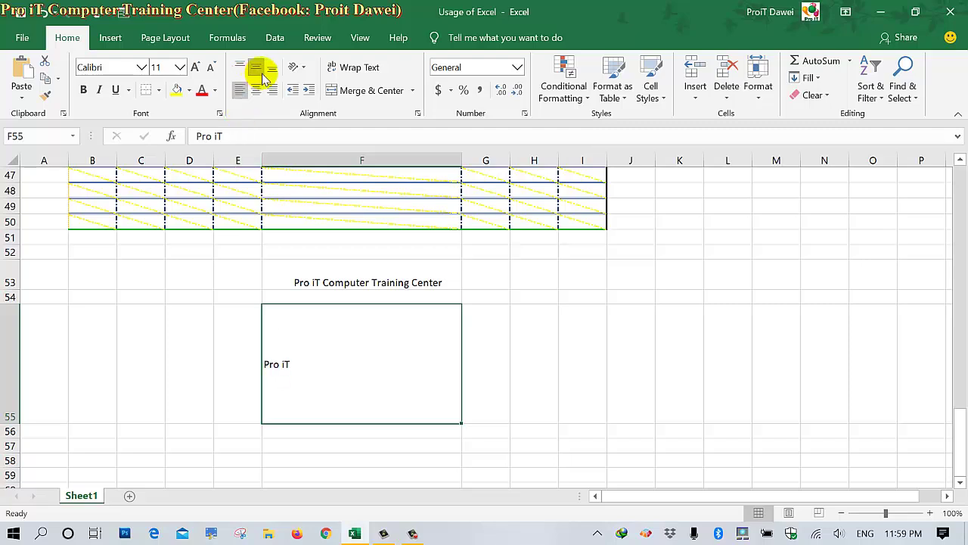
{"action": "left_click", "coordinate": [271, 67]}
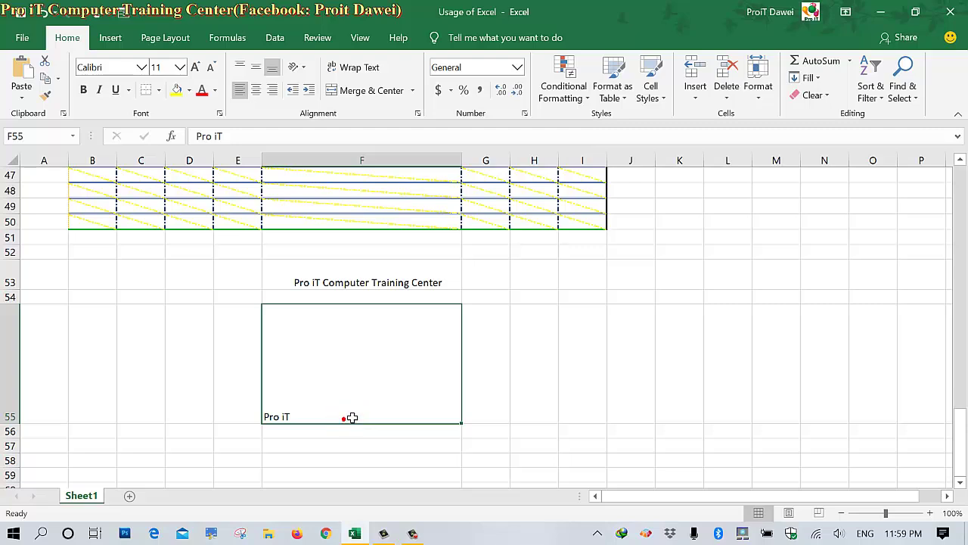
{"action": "left_click", "coordinate": [258, 91]}
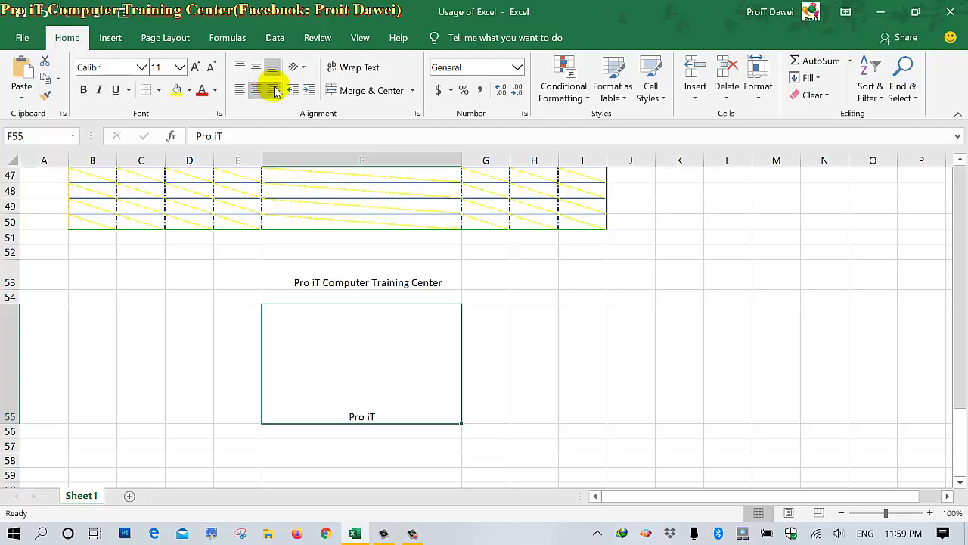
{"action": "left_click", "coordinate": [273, 89]}
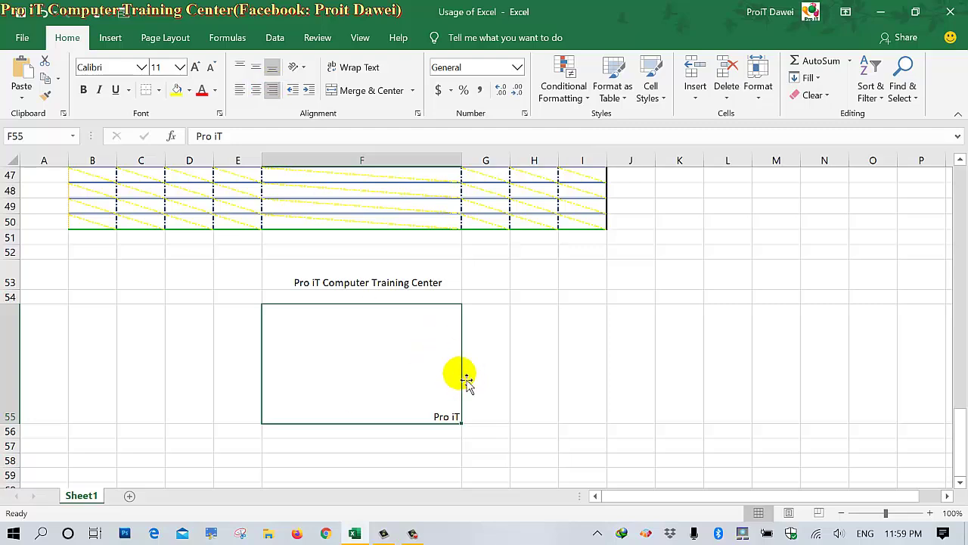
{"action": "left_click", "coordinate": [256, 69]}
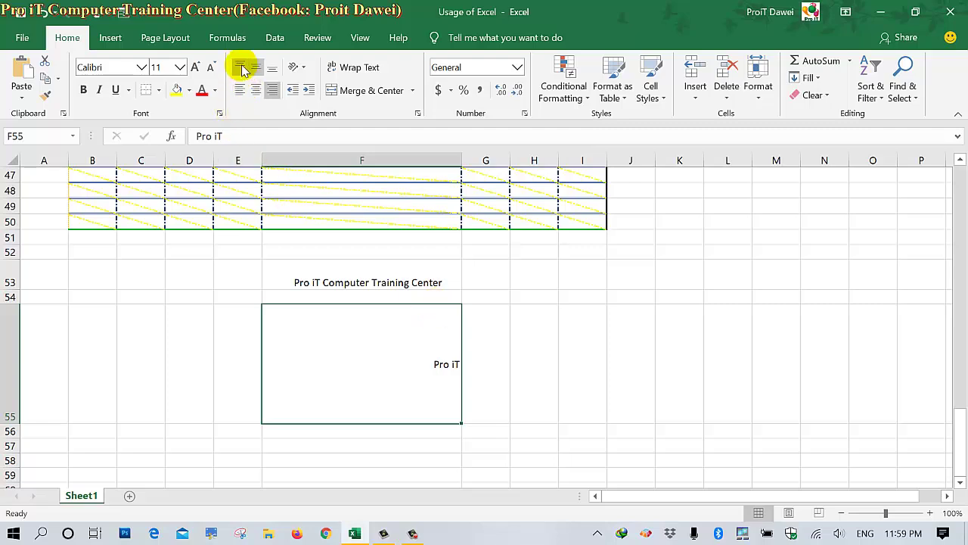
{"action": "left_click", "coordinate": [241, 68]}
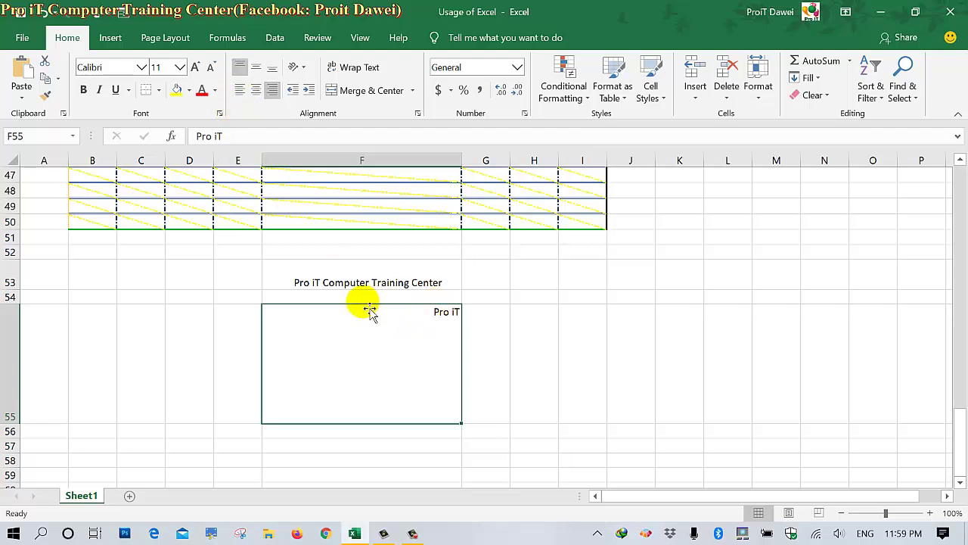
{"action": "left_click", "coordinate": [255, 90]}
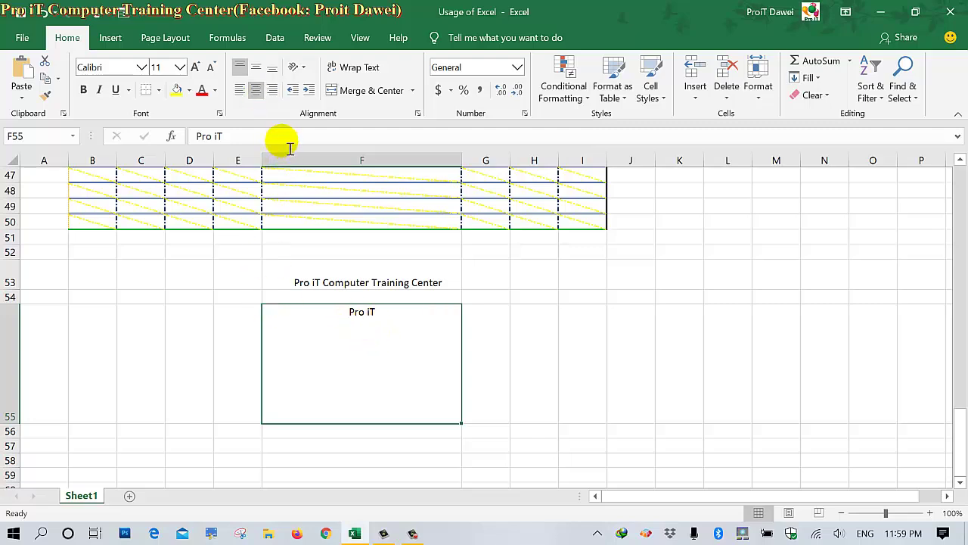
{"action": "left_click", "coordinate": [240, 90]}
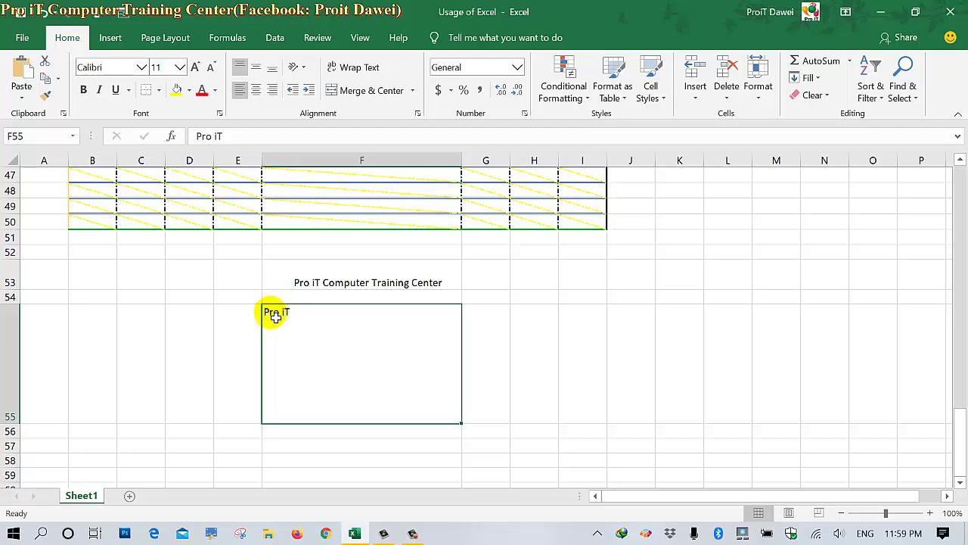
{"action": "left_click", "coordinate": [257, 70]}
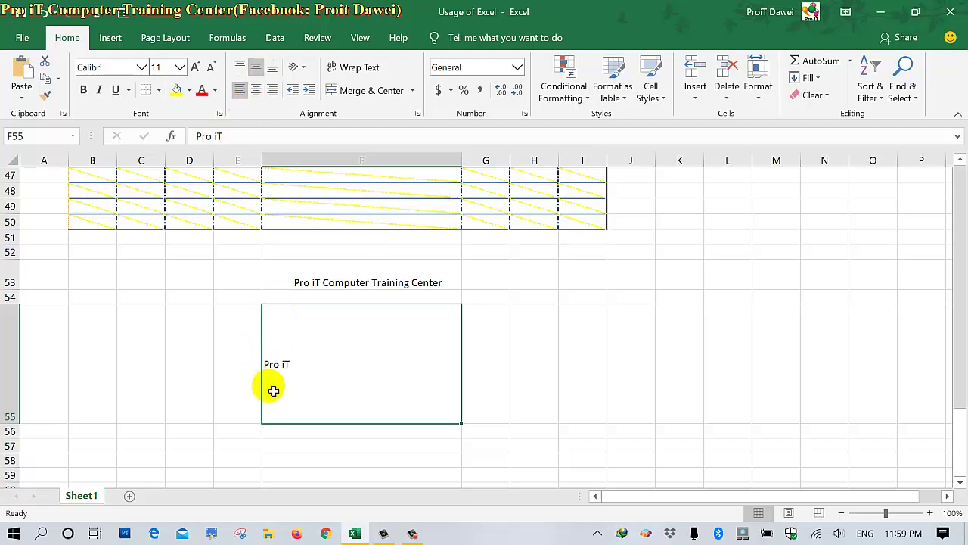
{"action": "left_click", "coordinate": [273, 69]}
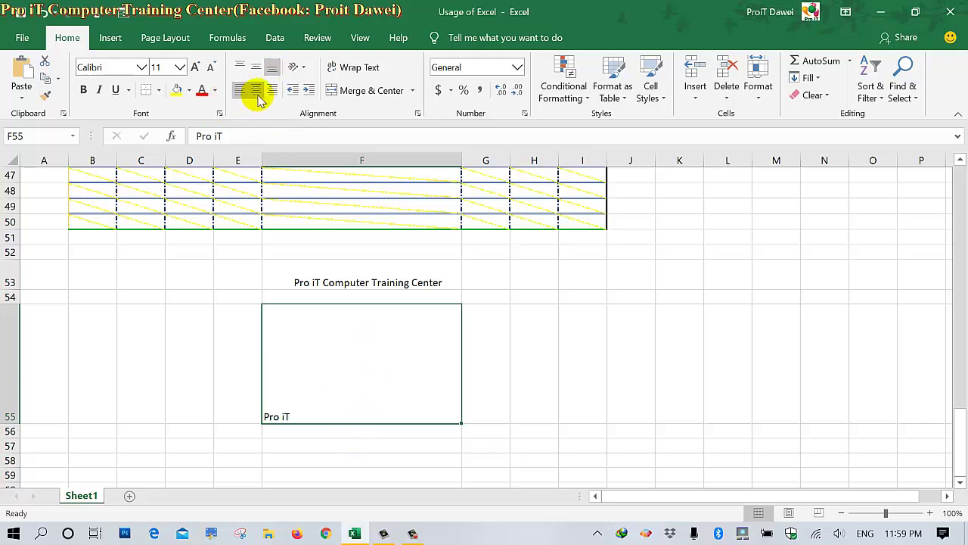
{"action": "left_click", "coordinate": [257, 90]}
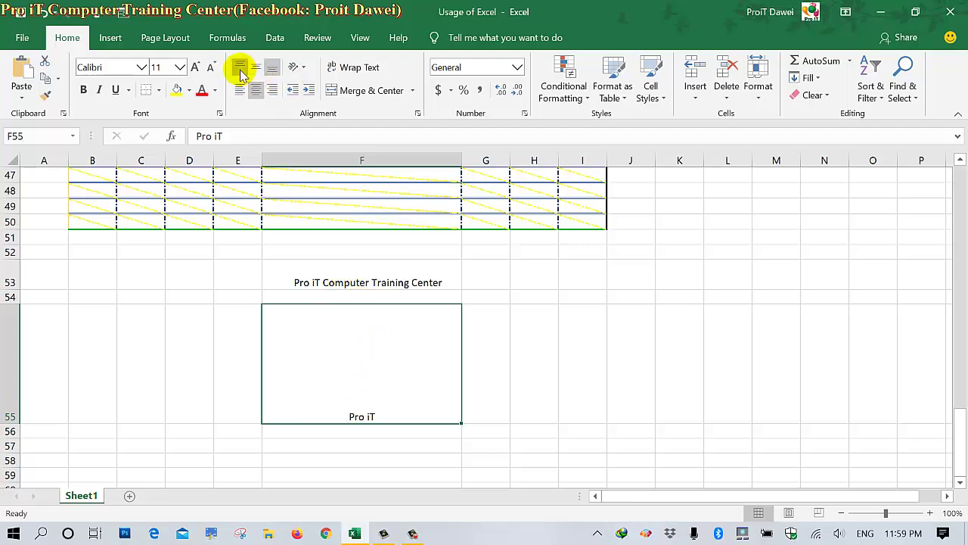
{"action": "left_click", "coordinate": [256, 69]}
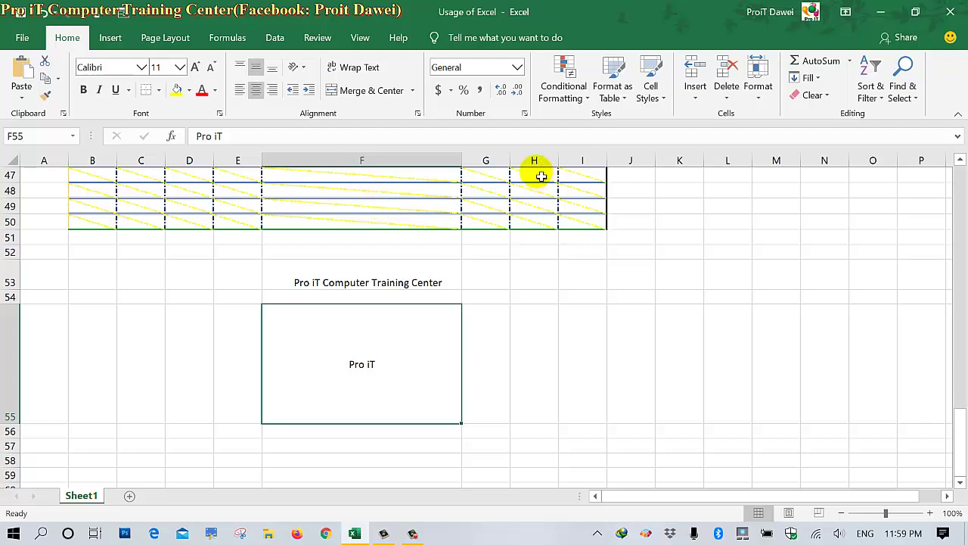
Widen column G and draw temporary highlight boxes on the ribbon, then clear them
{"action": "left_click_drag", "start_coordinate": [512, 163], "coordinate": [547, 173]}
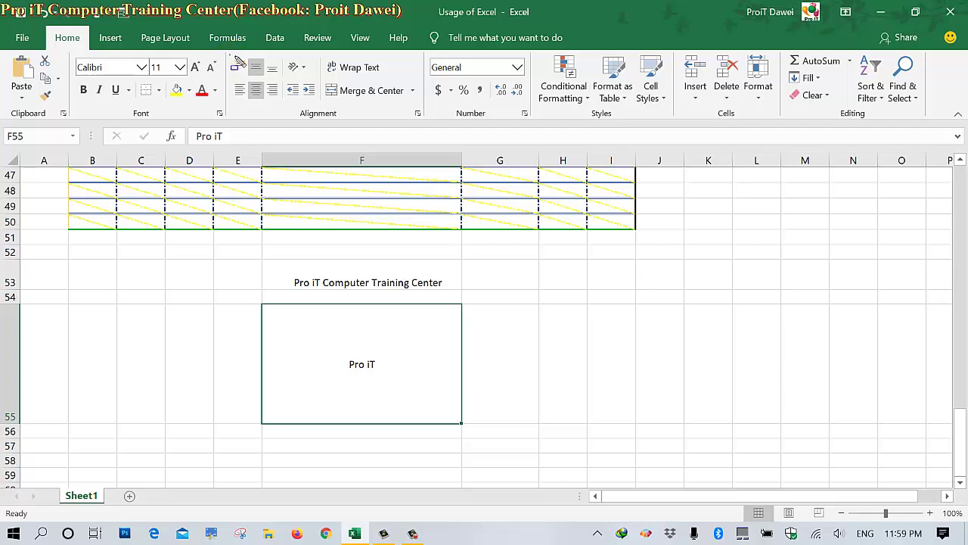
{"action": "left_click_drag", "start_coordinate": [230, 55], "coordinate": [277, 111]}
{"action": "left_click", "coordinate": [282, 116]}
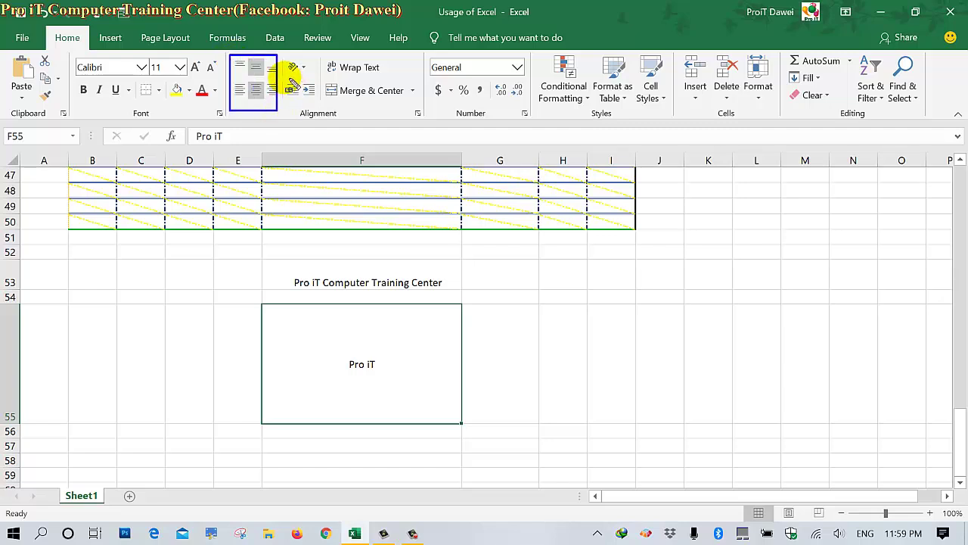
{"action": "left_click_drag", "start_coordinate": [282, 77], "coordinate": [318, 102]}
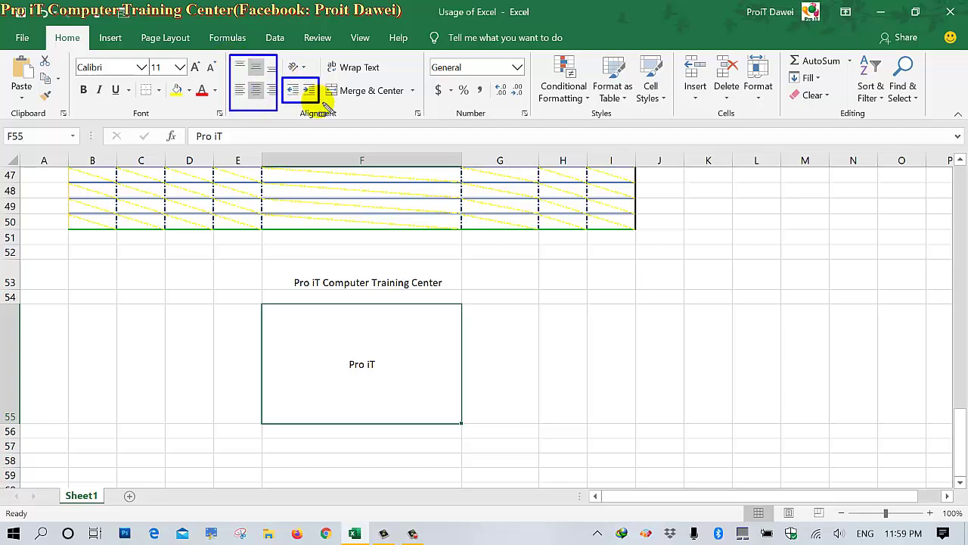
{"action": "key", "text": "Escape"}
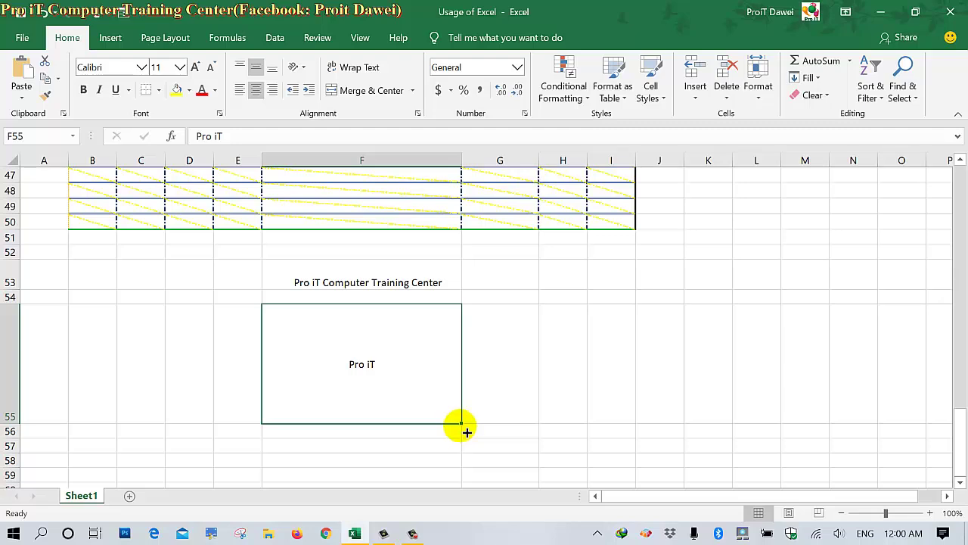
Fill 'Pro iT' from F55 across G55 to K55 and scroll two columns right
{"action": "left_click_drag", "start_coordinate": [457, 418], "coordinate": [744, 427]}
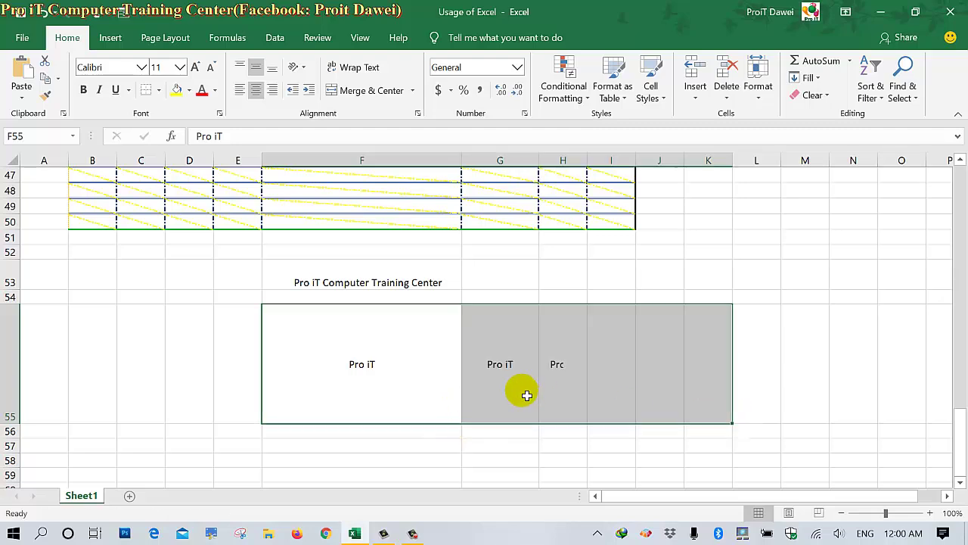
{"action": "left_click", "coordinate": [520, 387]}
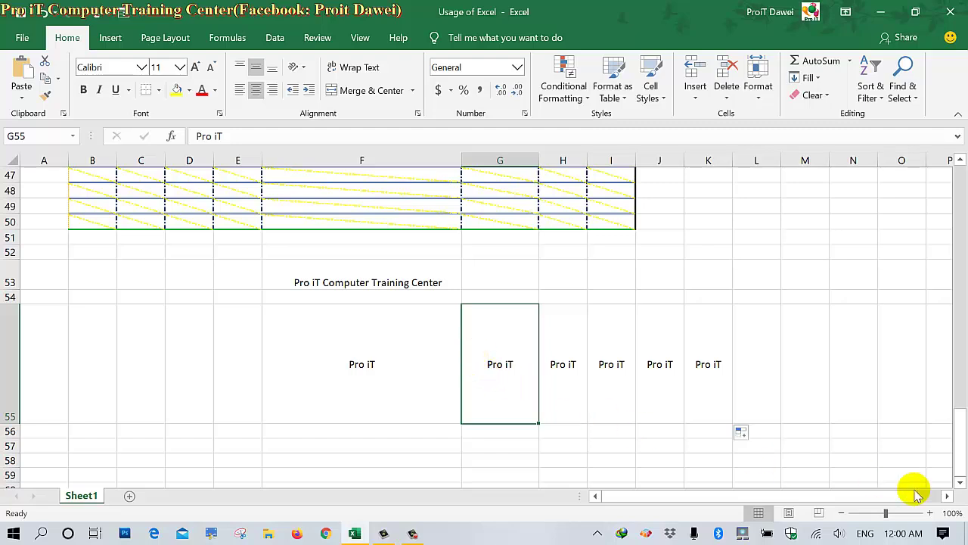
{"action": "left_click", "coordinate": [947, 495]}
{"action": "left_click", "coordinate": [947, 495]}
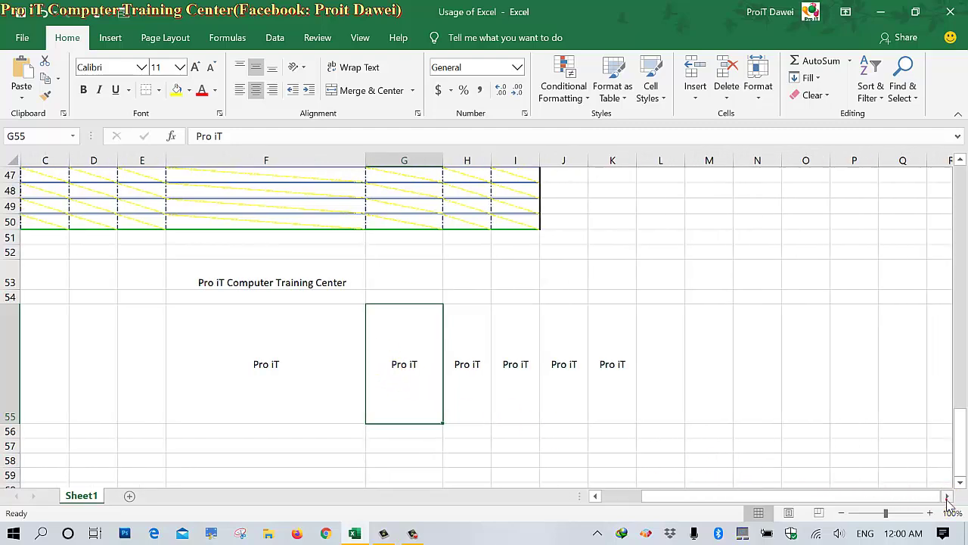
Angle G55's text counterclockwise and H55's text clockwise
{"action": "left_click", "coordinate": [305, 69]}
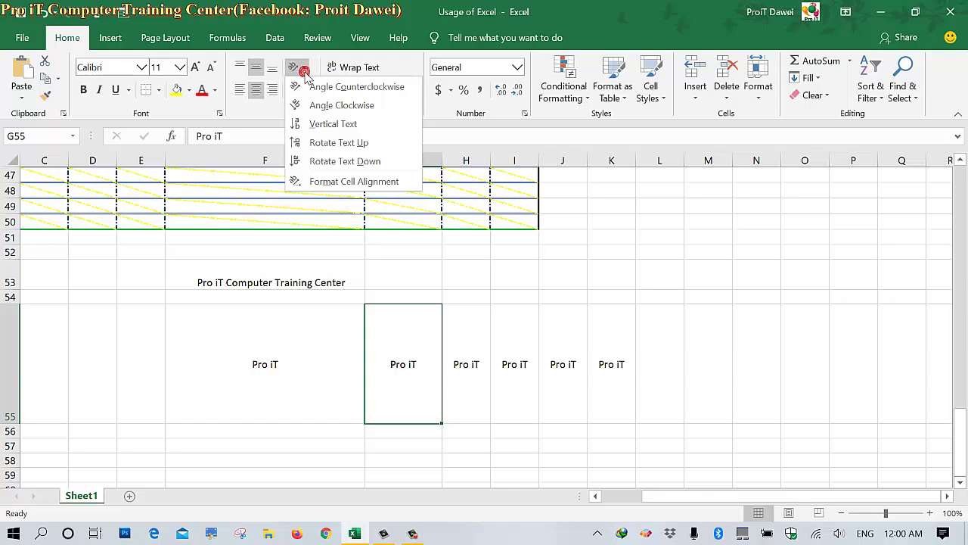
{"action": "left_click", "coordinate": [322, 87]}
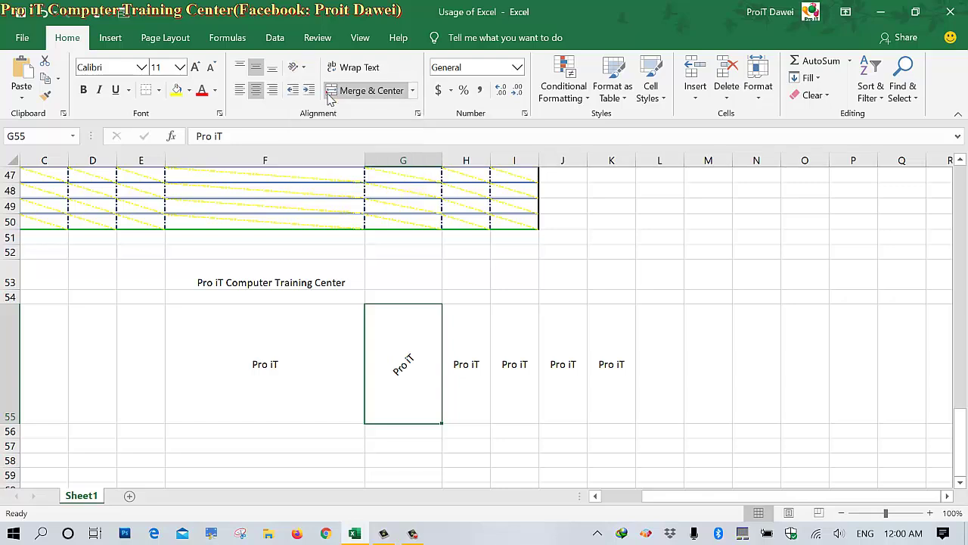
{"action": "left_click", "coordinate": [466, 362]}
{"action": "left_click", "coordinate": [300, 67]}
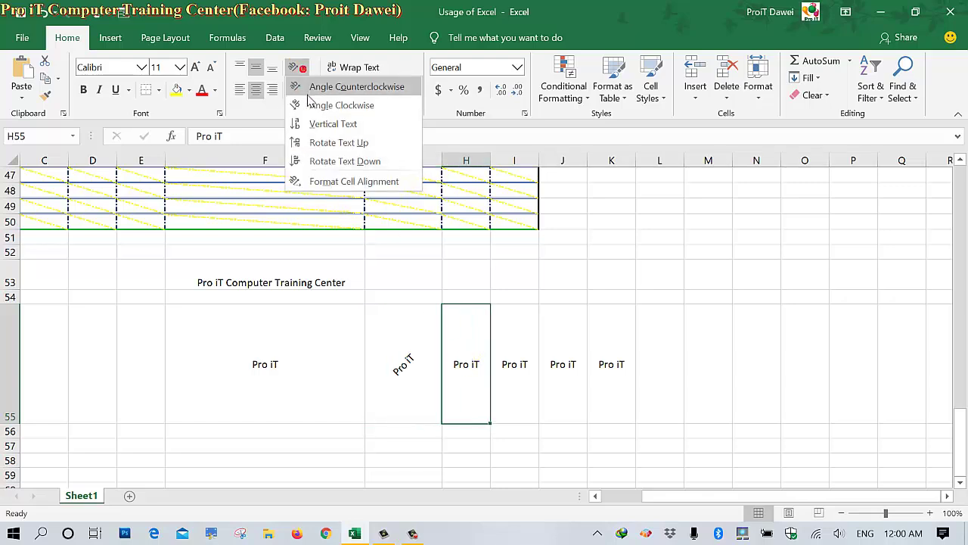
{"action": "left_click", "coordinate": [315, 107]}
Rotate I55's text to read upward and J55's text to read downward
{"action": "left_click", "coordinate": [508, 332]}
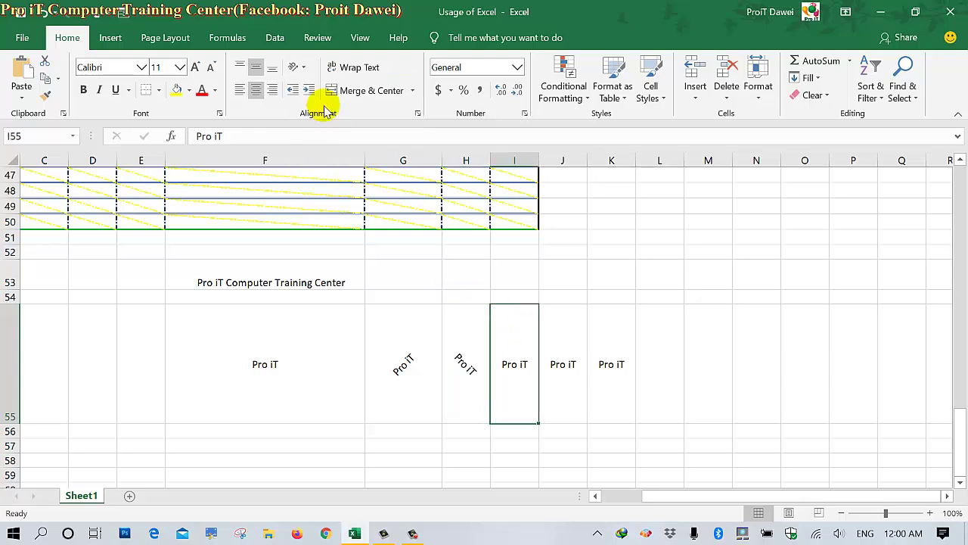
{"action": "left_click", "coordinate": [303, 66]}
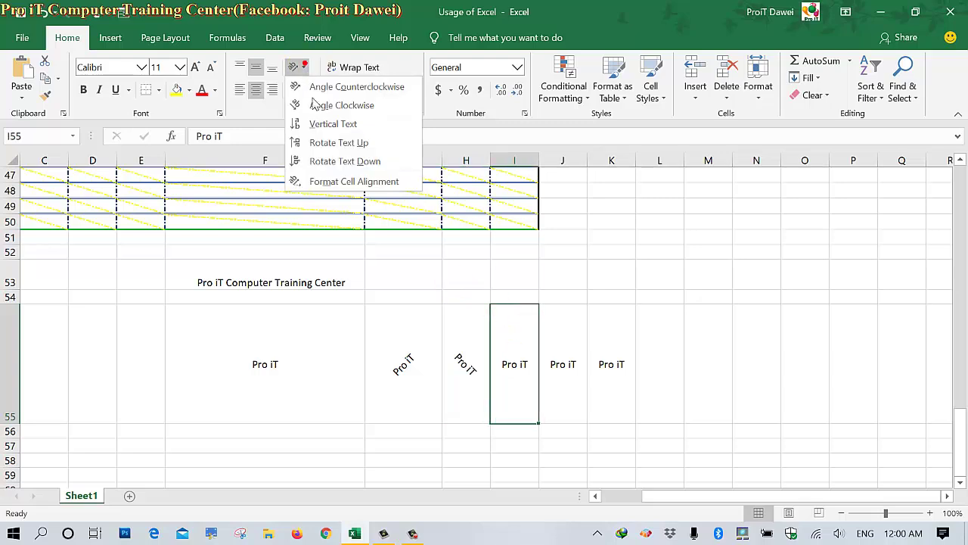
{"action": "left_click", "coordinate": [329, 143]}
{"action": "left_click", "coordinate": [563, 387]}
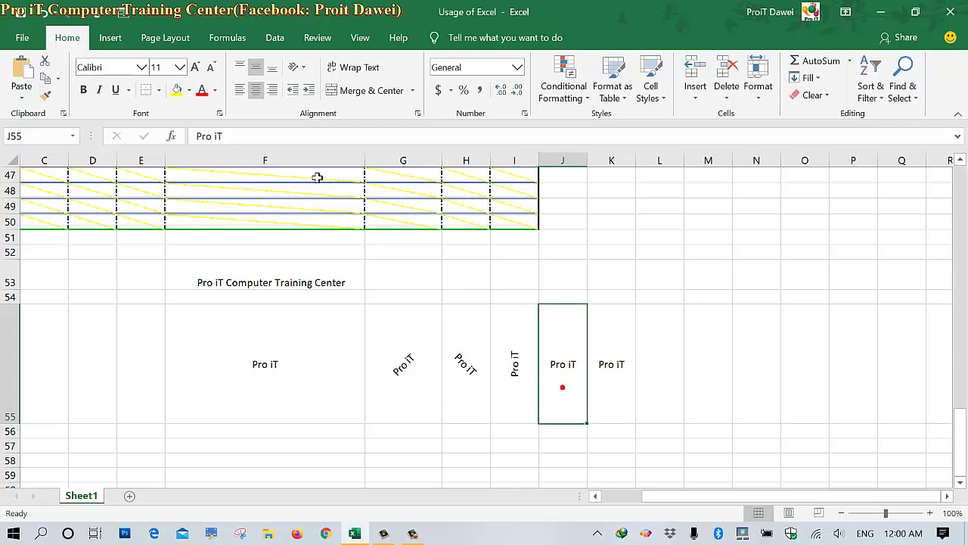
{"action": "left_click", "coordinate": [303, 70]}
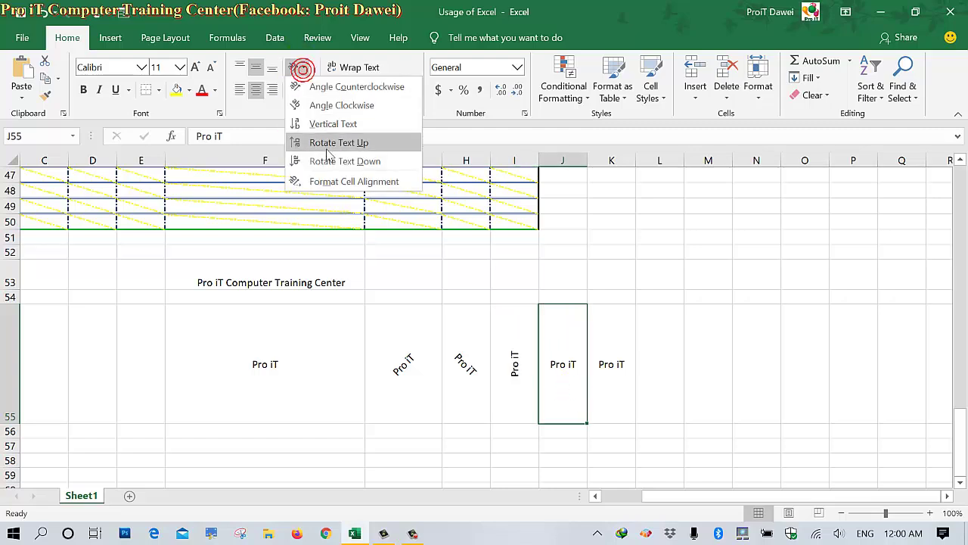
{"action": "left_click", "coordinate": [323, 158]}
Open the Format Cells alignment settings for K55
{"action": "left_click", "coordinate": [626, 370]}
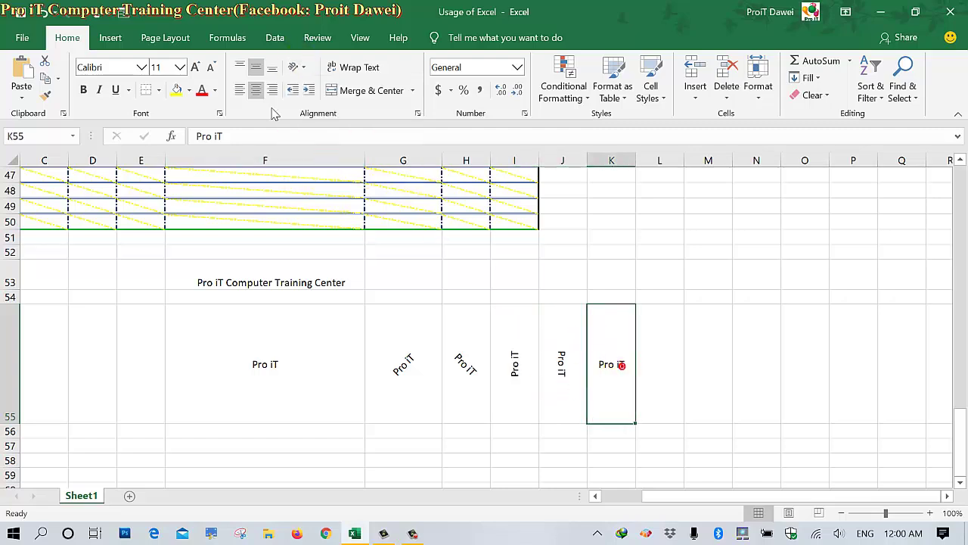
{"action": "left_click", "coordinate": [299, 72]}
{"action": "left_click", "coordinate": [339, 183]}
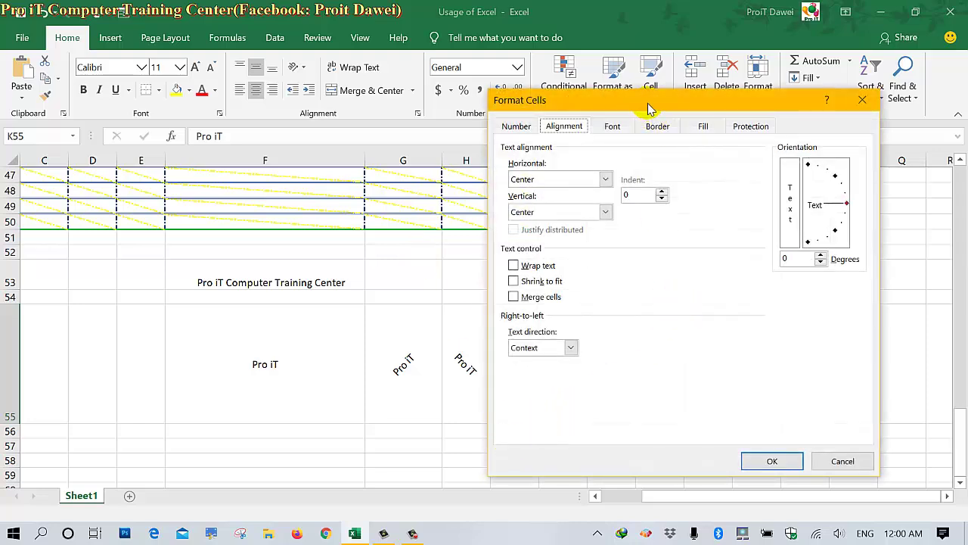
Set K55's Pro iT text orientation to −30 degrees in the Format Cells alignment settings
{"action": "mouse_move", "coordinate": [650, 111]}
{"action": "left_mouse_down"}
{"action": "mouse_move", "coordinate": [310, 123]}
{"action": "mouse_move", "coordinate": [184, 108]}
{"action": "left_mouse_up"}
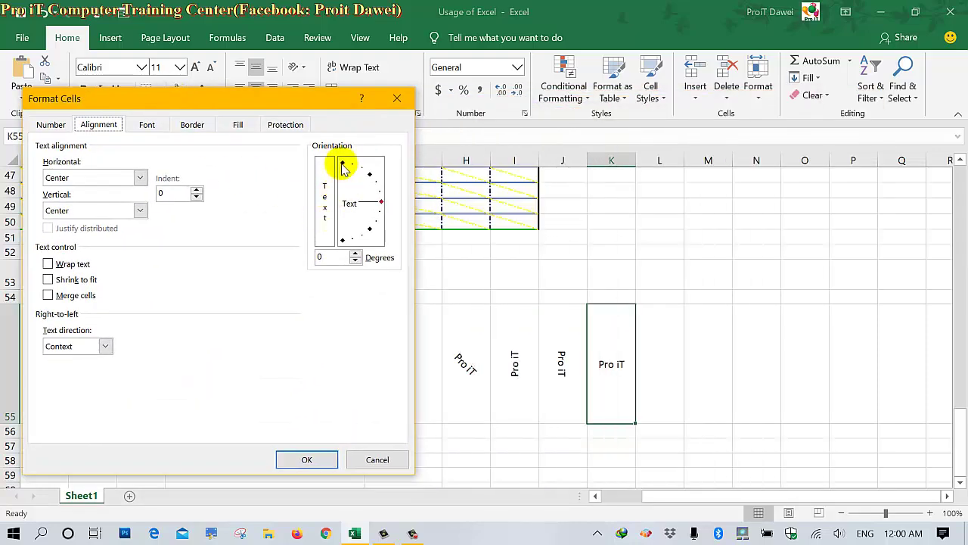
{"action": "left_click_drag", "start_coordinate": [289, 132], "coordinate": [412, 297]}
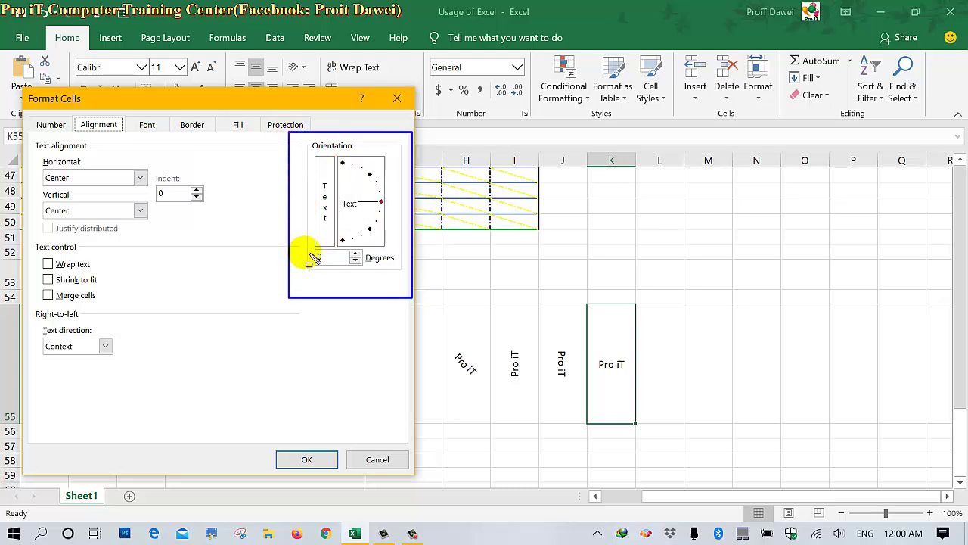
{"action": "left_click_drag", "start_coordinate": [305, 254], "coordinate": [340, 265]}
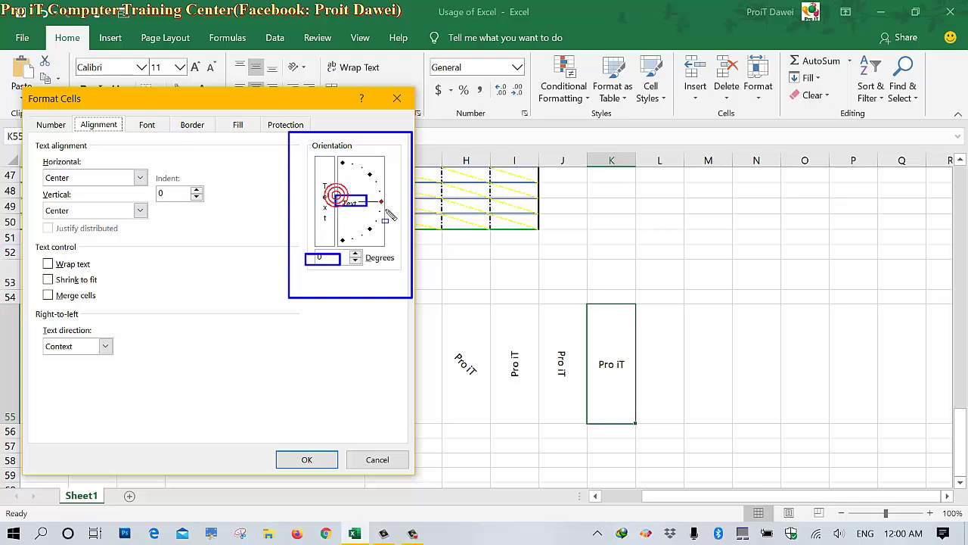
{"action": "mouse_move", "coordinate": [337, 195]}
{"action": "left_mouse_down"}
{"action": "mouse_move", "coordinate": [390, 211]}
{"action": "mouse_move", "coordinate": [378, 219]}
{"action": "left_mouse_up"}
{"action": "key", "text": "Escape"}
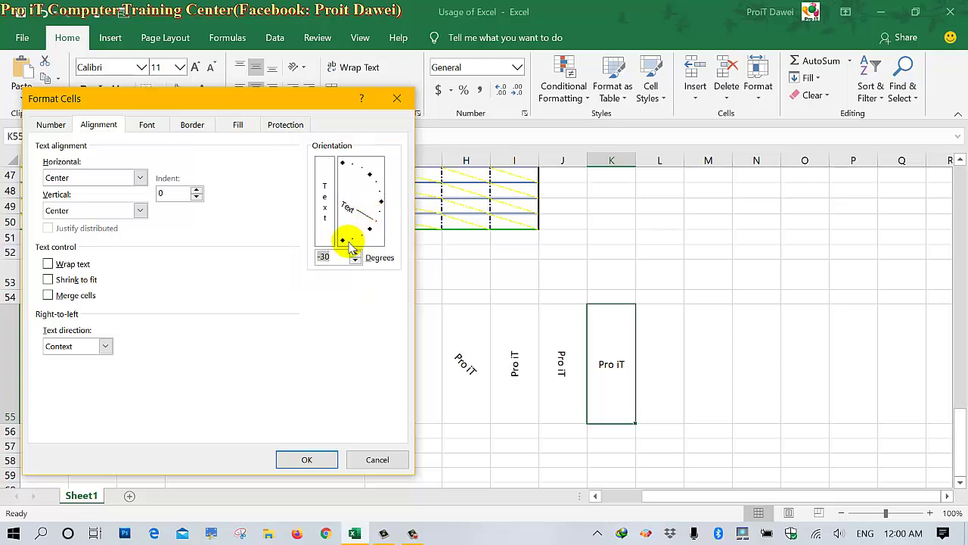
{"action": "left_click", "coordinate": [308, 458]}
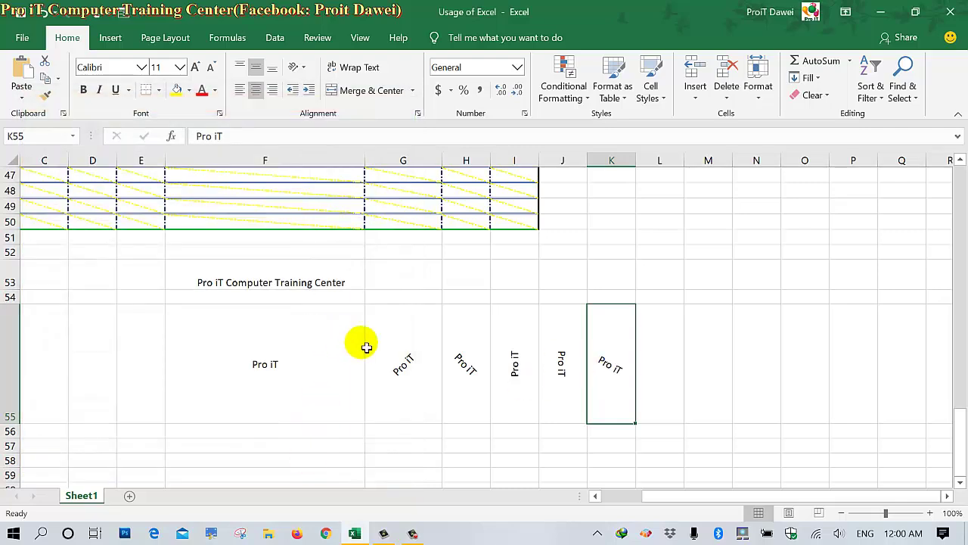
{"action": "left_click", "coordinate": [401, 356]}
Widen column G and align G55's angled Pro iT with Center and Middle Align
{"action": "left_click_drag", "start_coordinate": [447, 165], "coordinate": [501, 166]}
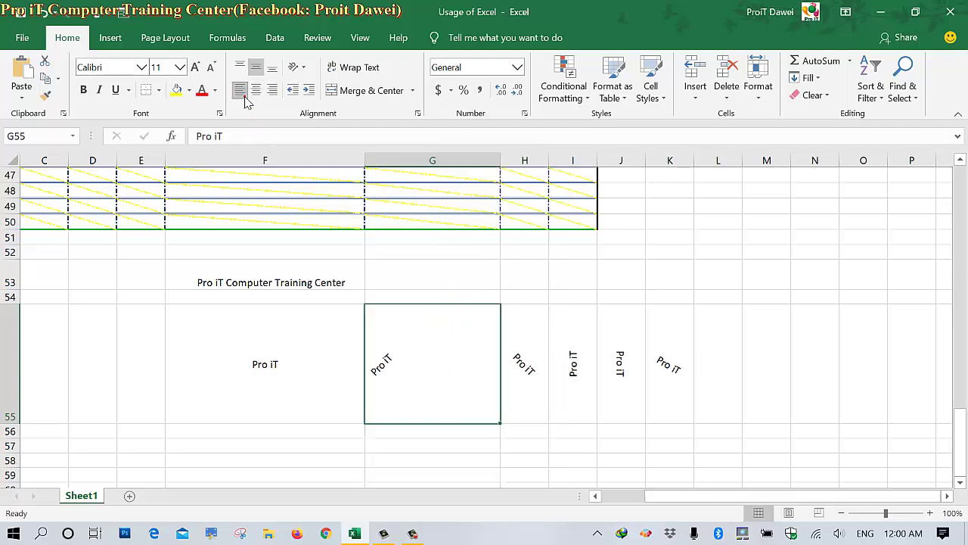
{"action": "left_click", "coordinate": [272, 90]}
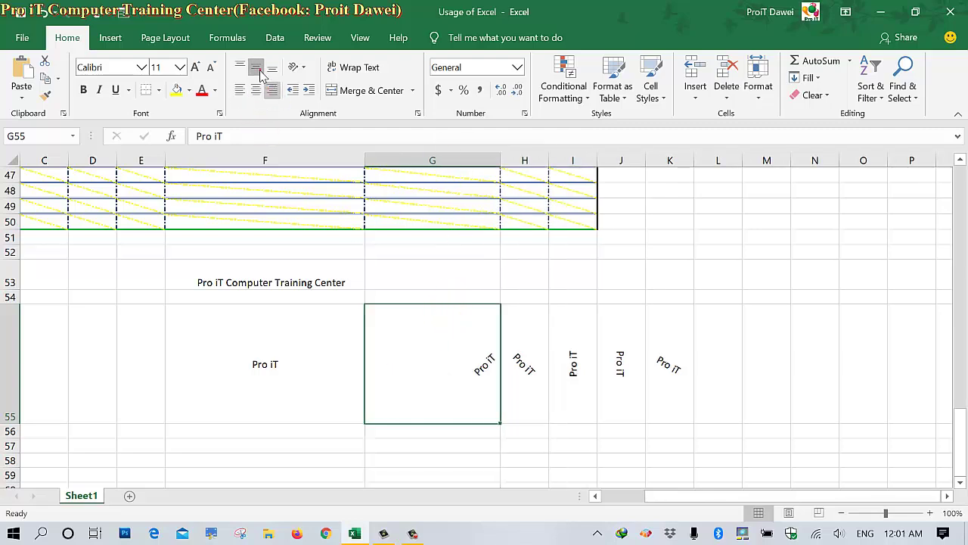
{"action": "left_click", "coordinate": [272, 67]}
{"action": "left_click", "coordinate": [239, 67]}
{"action": "left_click", "coordinate": [239, 90]}
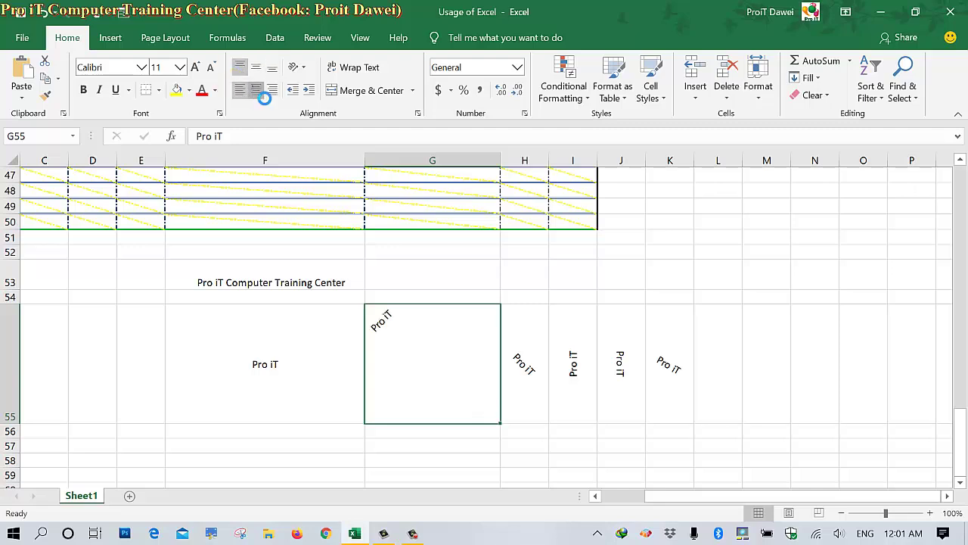
{"action": "left_click", "coordinate": [256, 89]}
{"action": "left_click", "coordinate": [255, 68]}
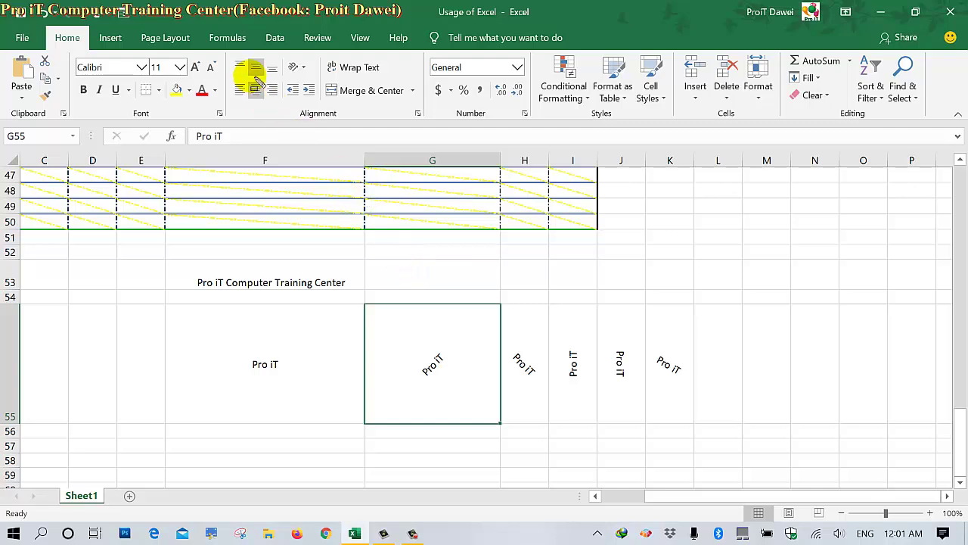
{"action": "mouse_move", "coordinate": [219, 49]}
{"action": "left_mouse_down"}
{"action": "mouse_move", "coordinate": [278, 108]}
{"action": "mouse_move", "coordinate": [312, 98]}
{"action": "left_mouse_up"}
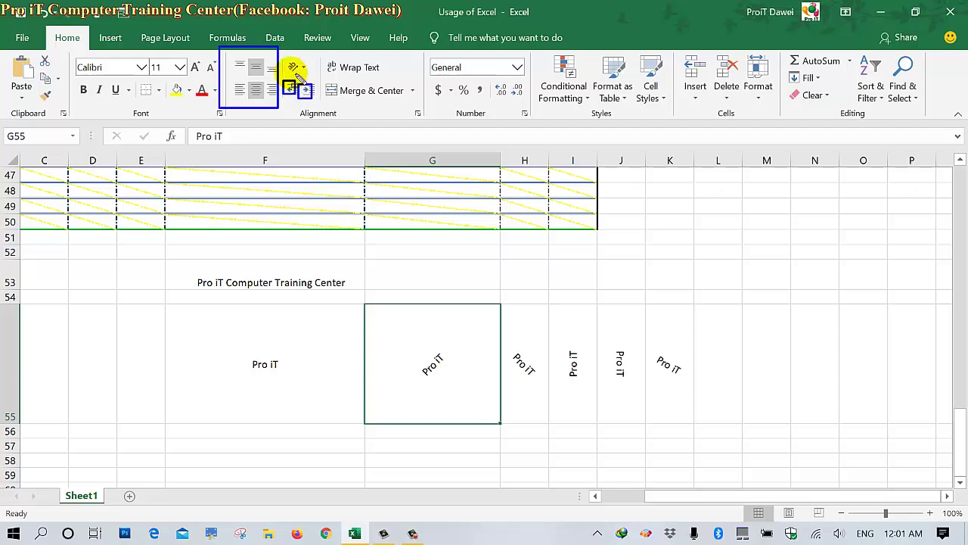
{"action": "left_click_drag", "start_coordinate": [283, 57], "coordinate": [317, 79]}
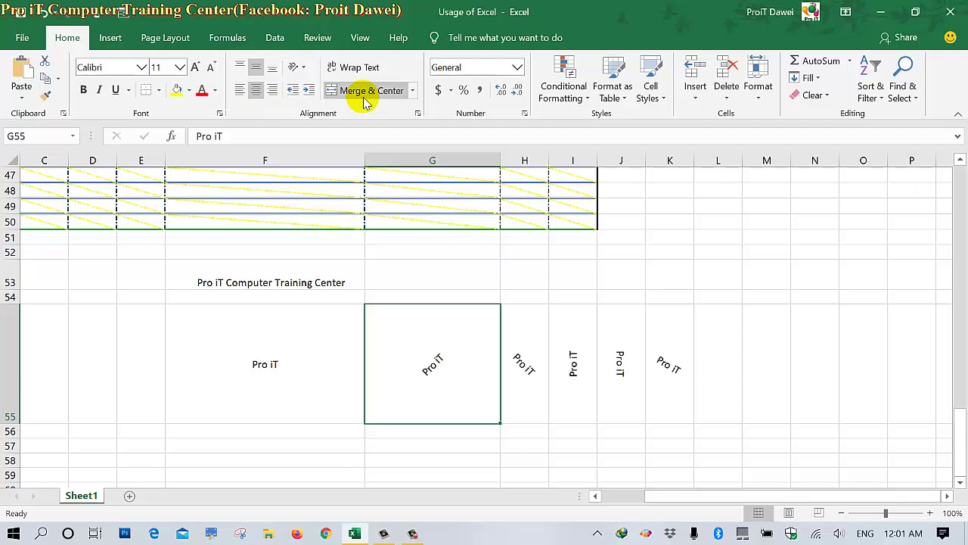
{"action": "left_click", "coordinate": [316, 269]}
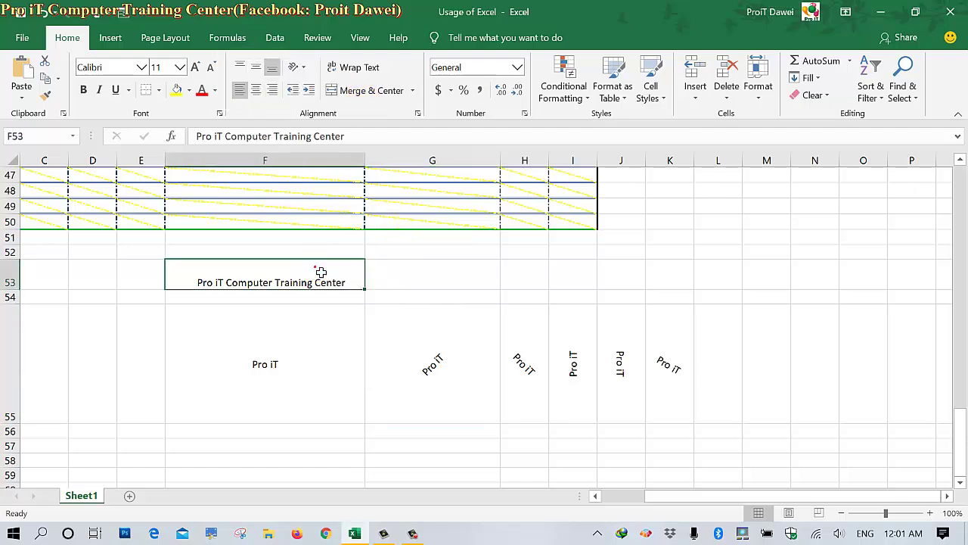
{"action": "left_click_drag", "start_coordinate": [364, 289], "coordinate": [483, 283]}
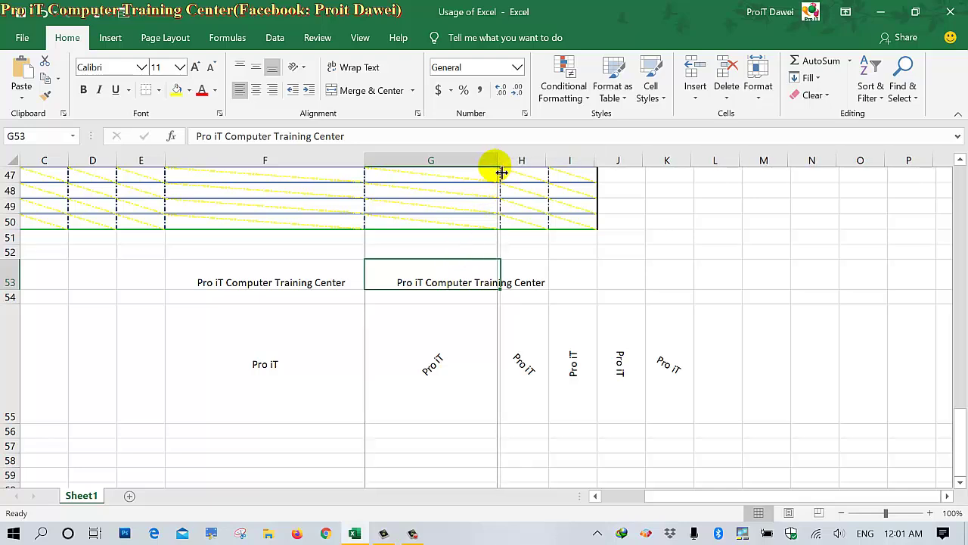
{"action": "left_click_drag", "start_coordinate": [505, 172], "coordinate": [502, 173]}
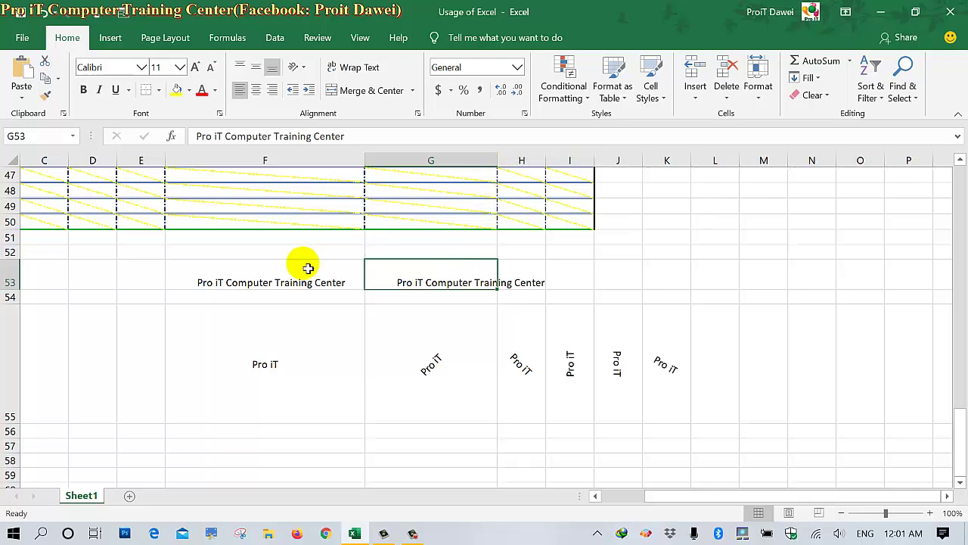
{"action": "left_click", "coordinate": [292, 90]}
{"action": "left_click", "coordinate": [292, 90]}
{"action": "left_click", "coordinate": [244, 272]}
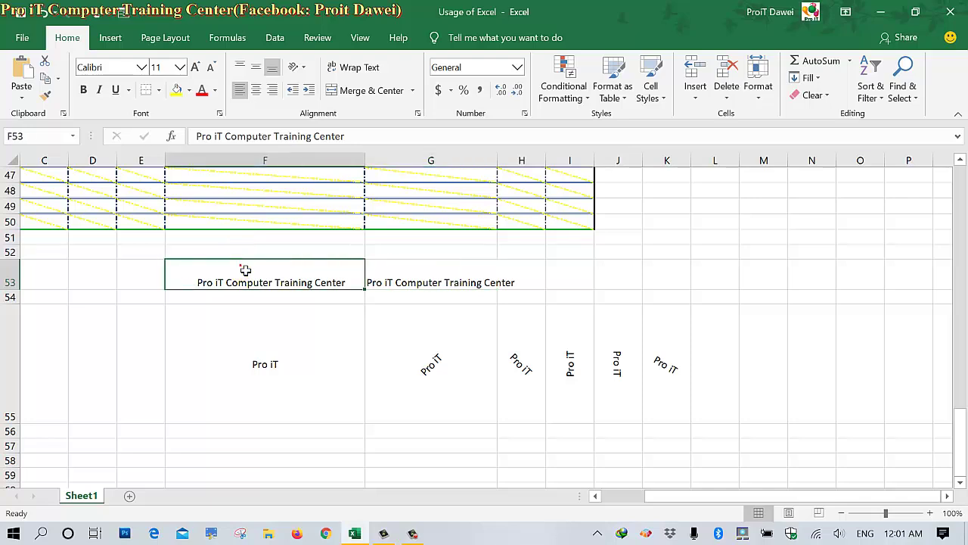
{"action": "left_click", "coordinate": [292, 90]}
{"action": "left_click", "coordinate": [292, 90]}
{"action": "left_click", "coordinate": [292, 90]}
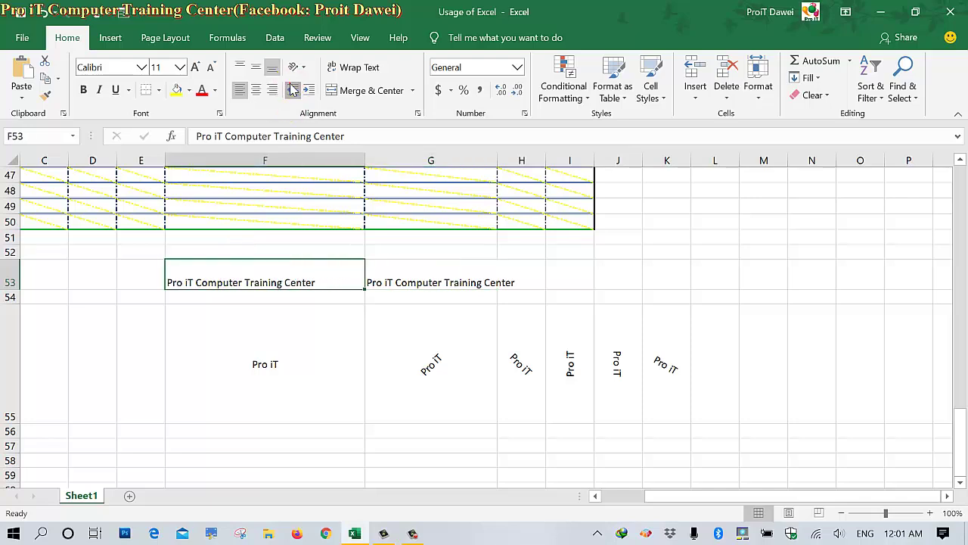
{"action": "left_click", "coordinate": [324, 320]}
{"action": "left_click", "coordinate": [411, 283]}
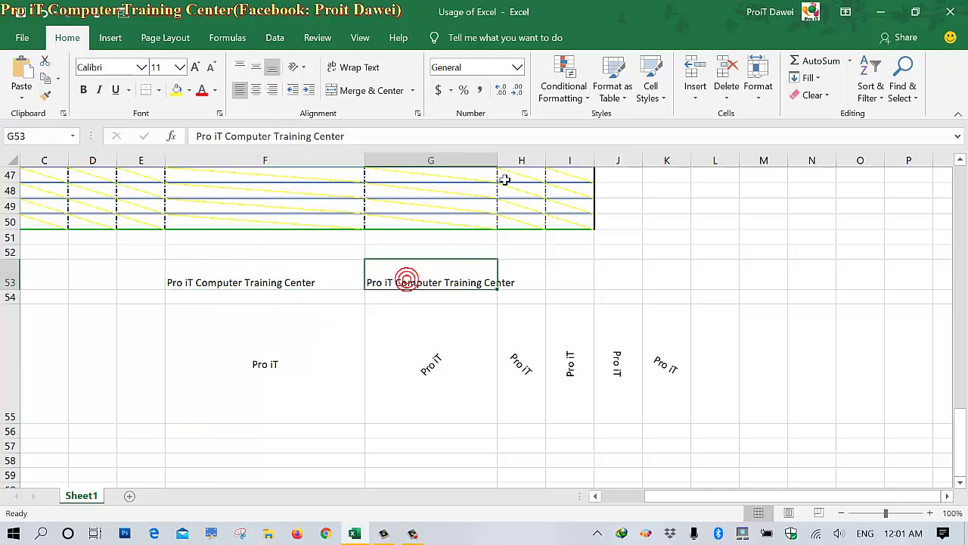
{"action": "left_click_drag", "start_coordinate": [499, 169], "coordinate": [570, 160]}
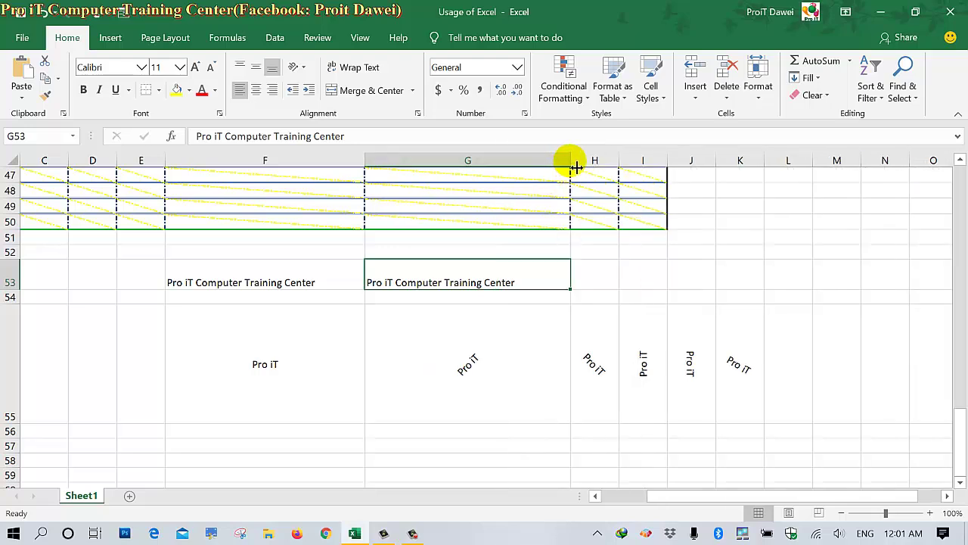
{"action": "left_click_drag", "start_coordinate": [489, 185], "coordinate": [481, 184]}
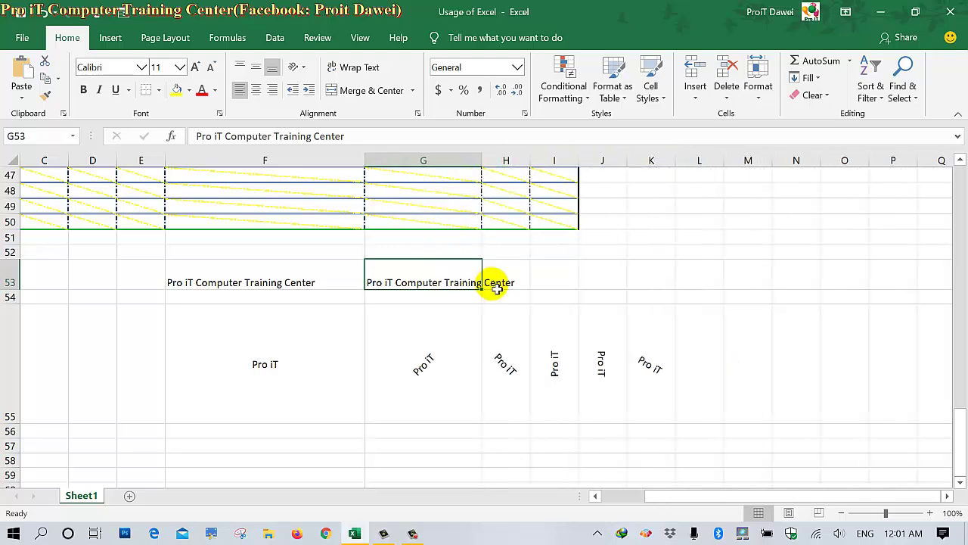
{"action": "left_click", "coordinate": [443, 368]}
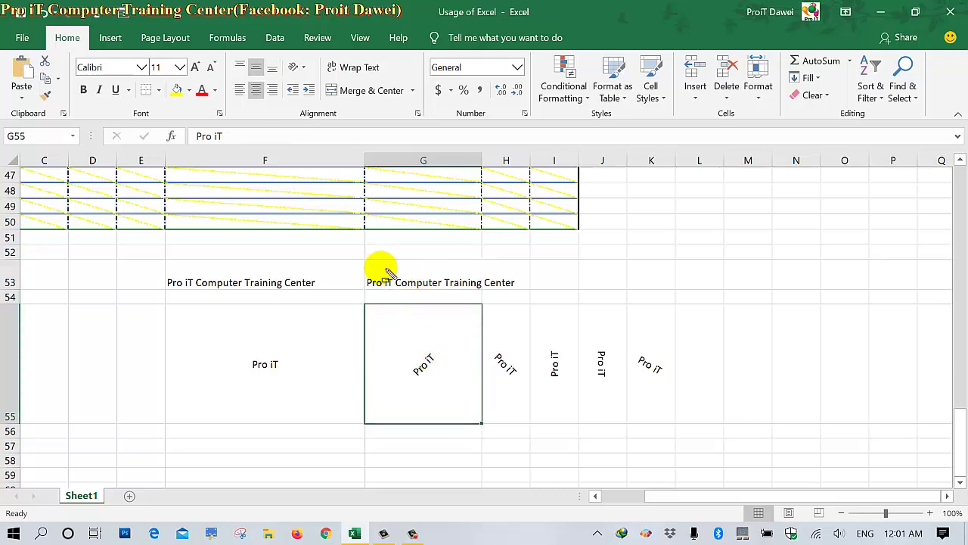
{"action": "mouse_move", "coordinate": [357, 268]}
{"action": "left_mouse_down"}
{"action": "mouse_move", "coordinate": [463, 290]}
{"action": "mouse_move", "coordinate": [518, 289]}
{"action": "left_mouse_up"}
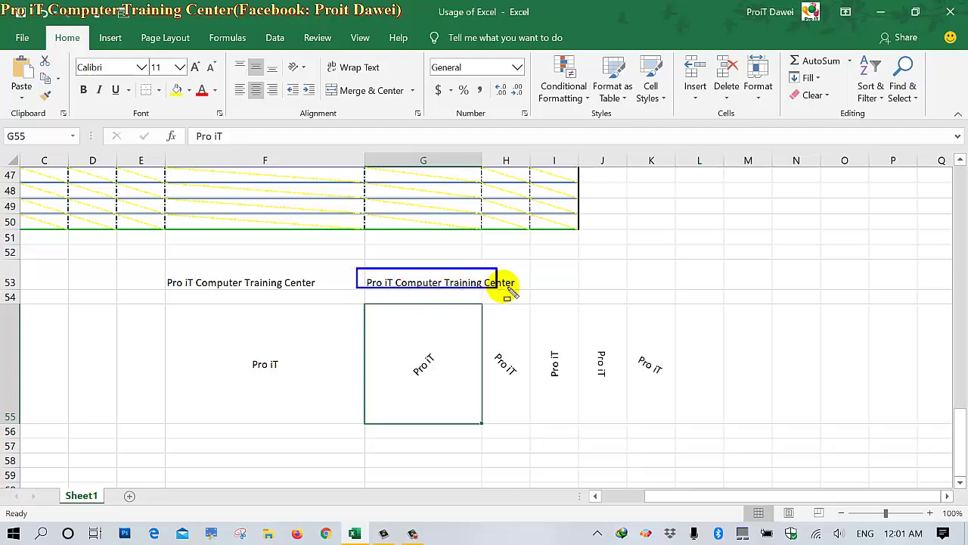
{"action": "left_click_drag", "start_coordinate": [480, 258], "coordinate": [525, 300]}
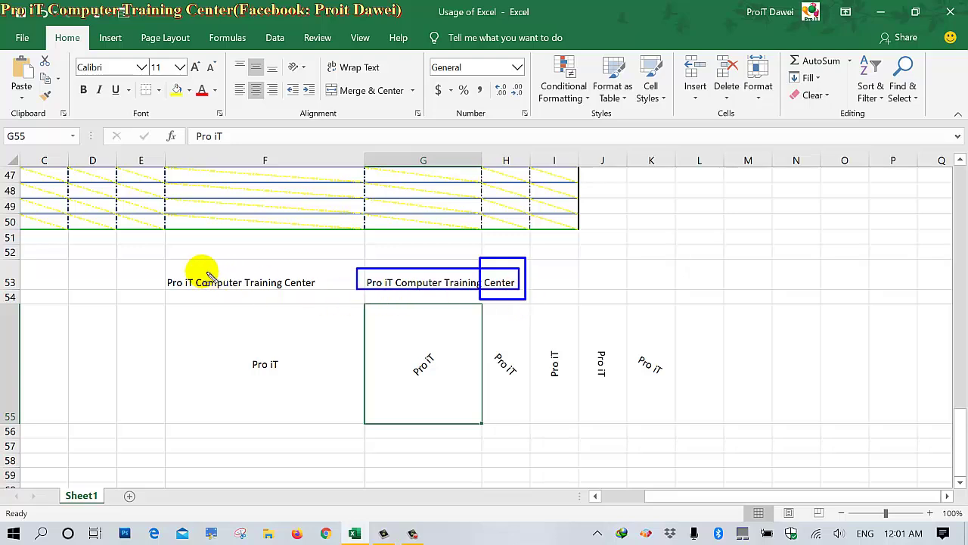
{"action": "mouse_move", "coordinate": [162, 270]}
{"action": "left_mouse_down"}
{"action": "mouse_move", "coordinate": [205, 295]}
{"action": "mouse_move", "coordinate": [371, 301]}
{"action": "mouse_move", "coordinate": [364, 295]}
{"action": "left_mouse_up"}
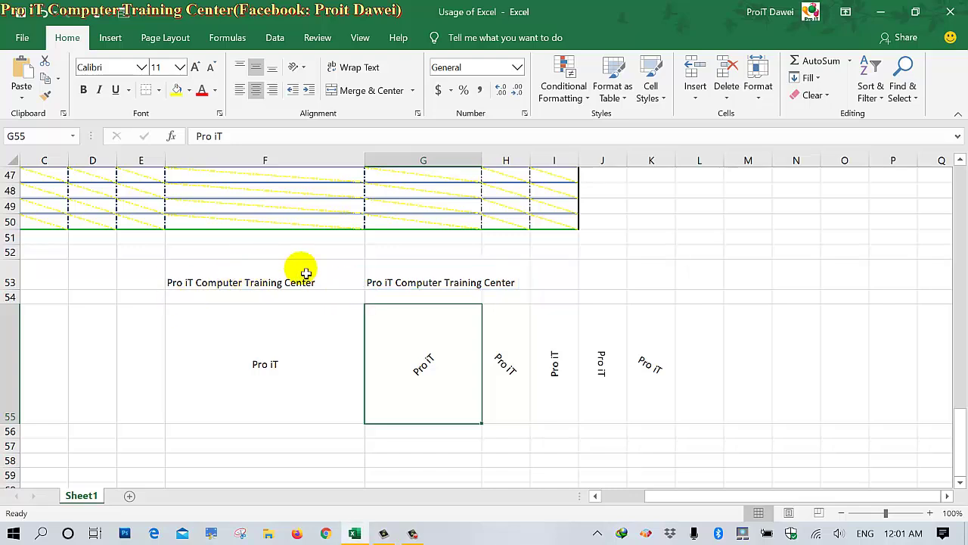
{"action": "left_click", "coordinate": [403, 283]}
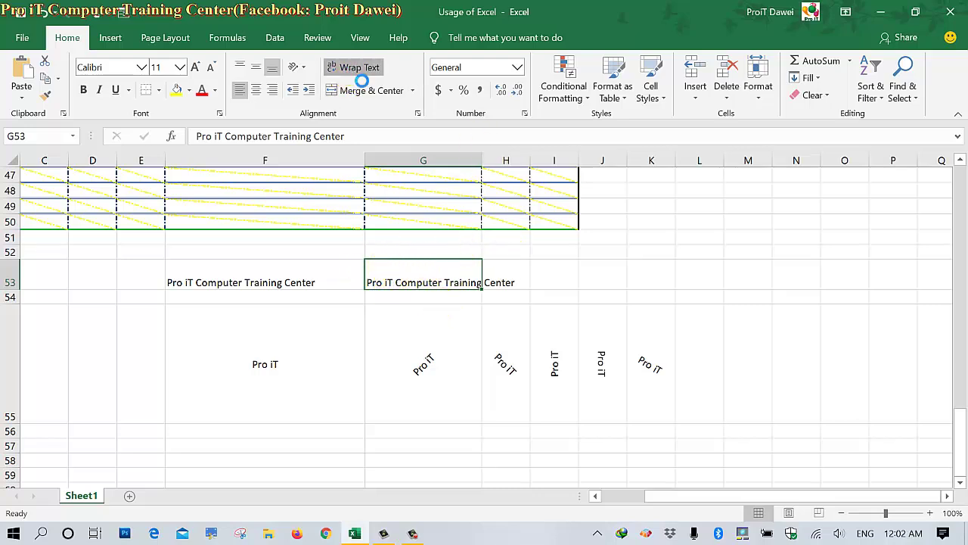
Wrap G53's heading onto four lines by narrowing column G and heightening row 53; widen column H
{"action": "left_click", "coordinate": [353, 69]}
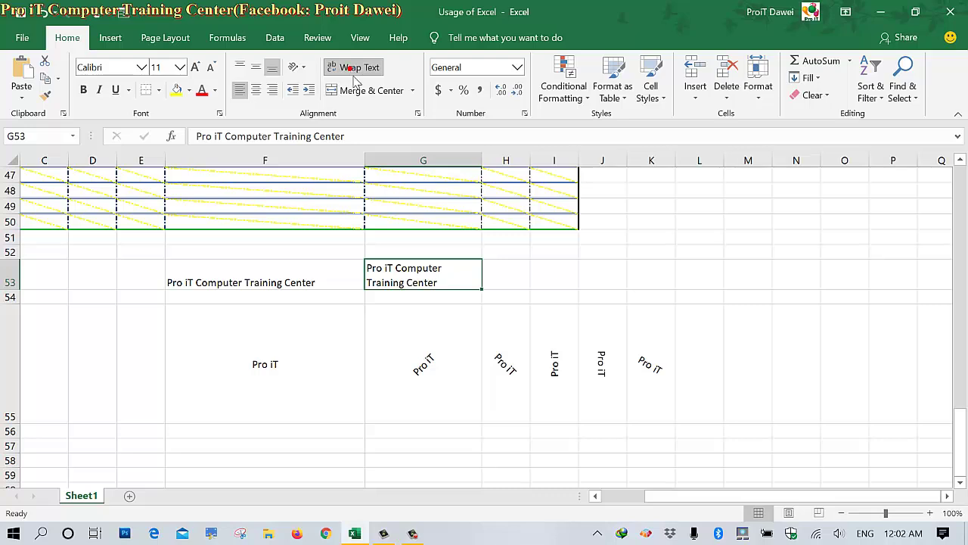
{"action": "mouse_move", "coordinate": [482, 162]}
{"action": "left_mouse_down"}
{"action": "mouse_move", "coordinate": [442, 178]}
{"action": "mouse_move", "coordinate": [417, 163]}
{"action": "left_mouse_up"}
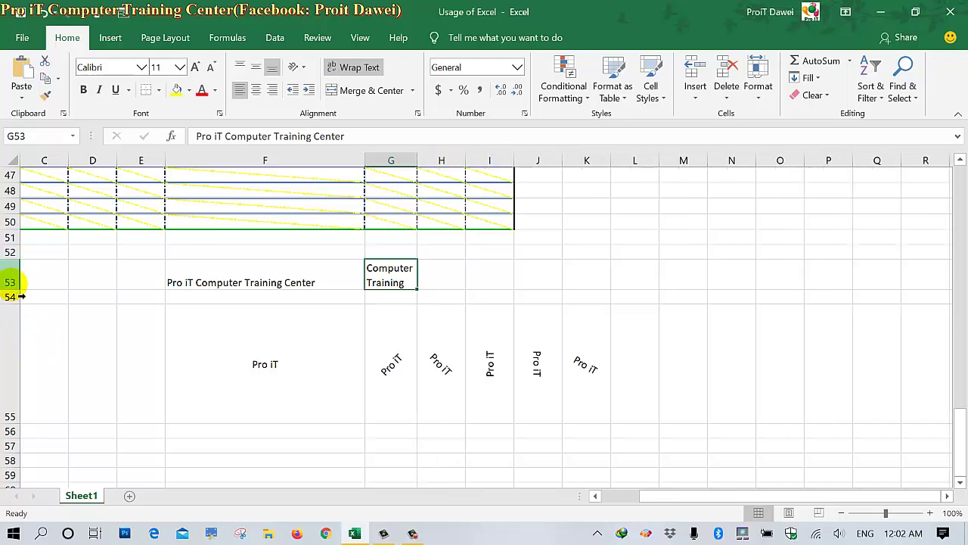
{"action": "left_click_drag", "start_coordinate": [11, 289], "coordinate": [25, 338]}
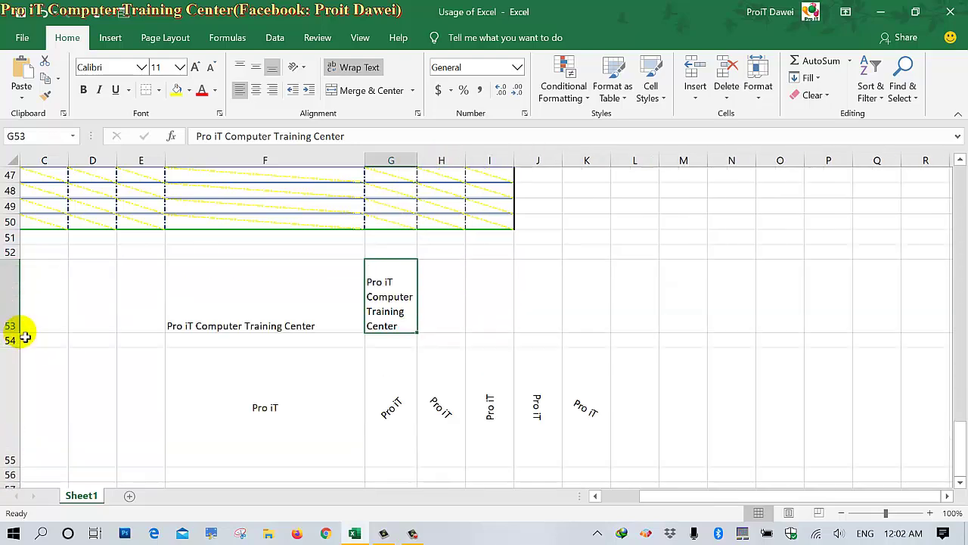
{"action": "left_click", "coordinate": [493, 314]}
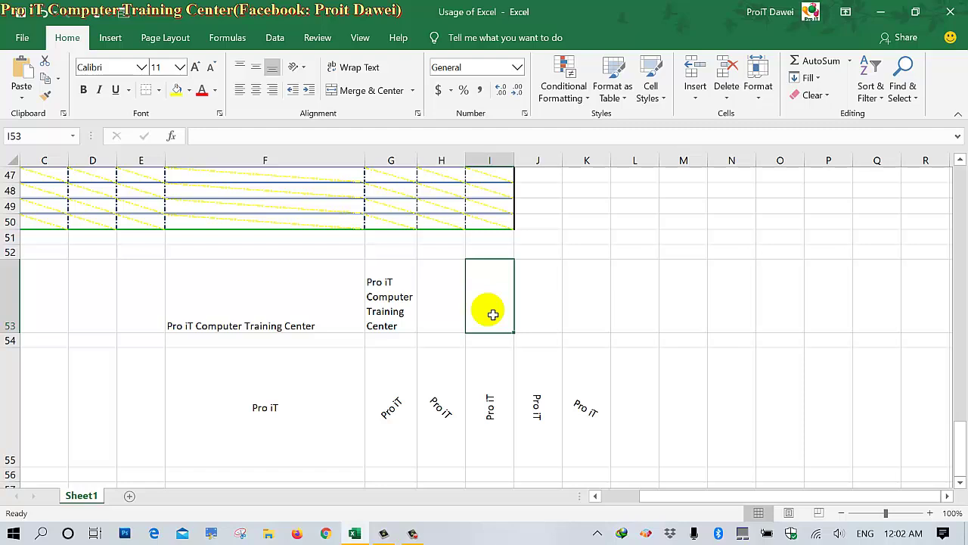
{"action": "left_click", "coordinate": [402, 295]}
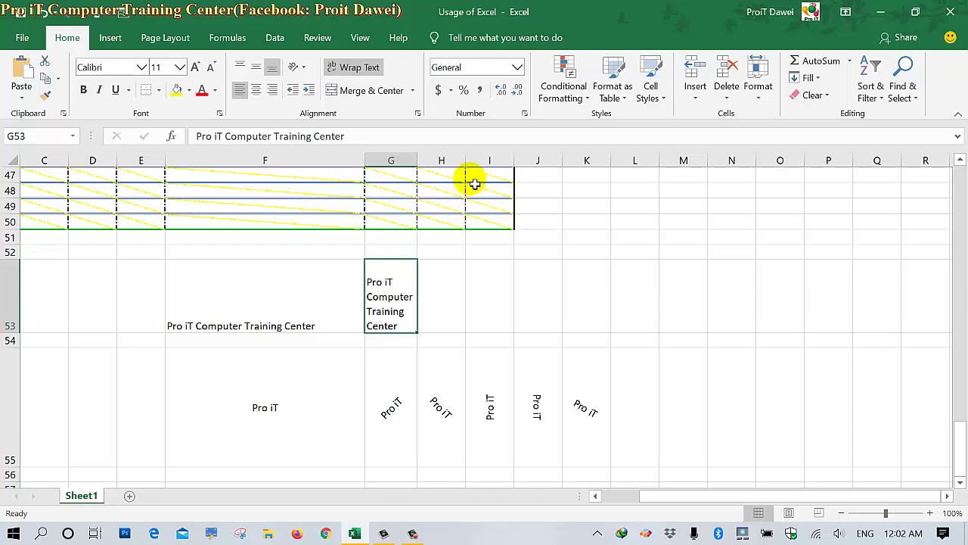
{"action": "left_click_drag", "start_coordinate": [473, 168], "coordinate": [589, 195]}
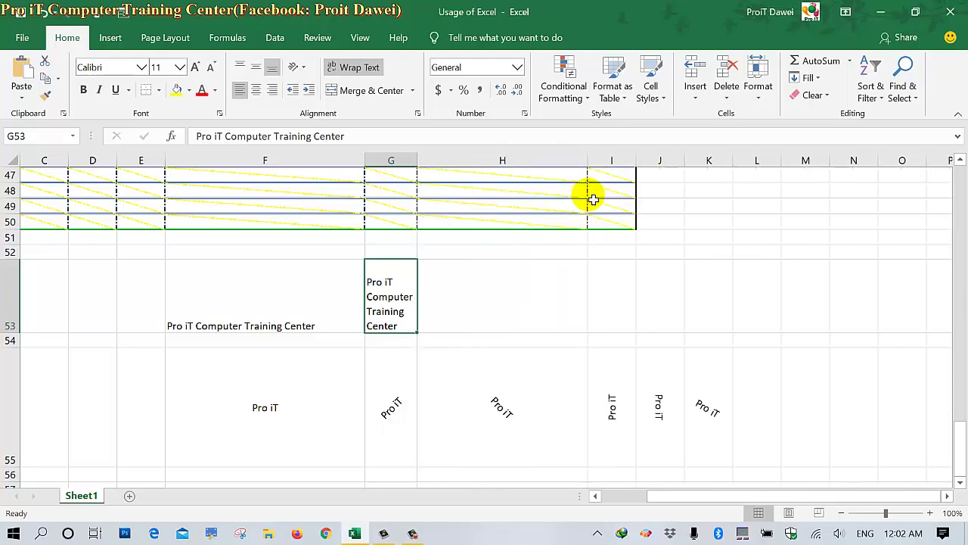
{"action": "left_click_drag", "start_coordinate": [10, 333], "coordinate": [22, 355]}
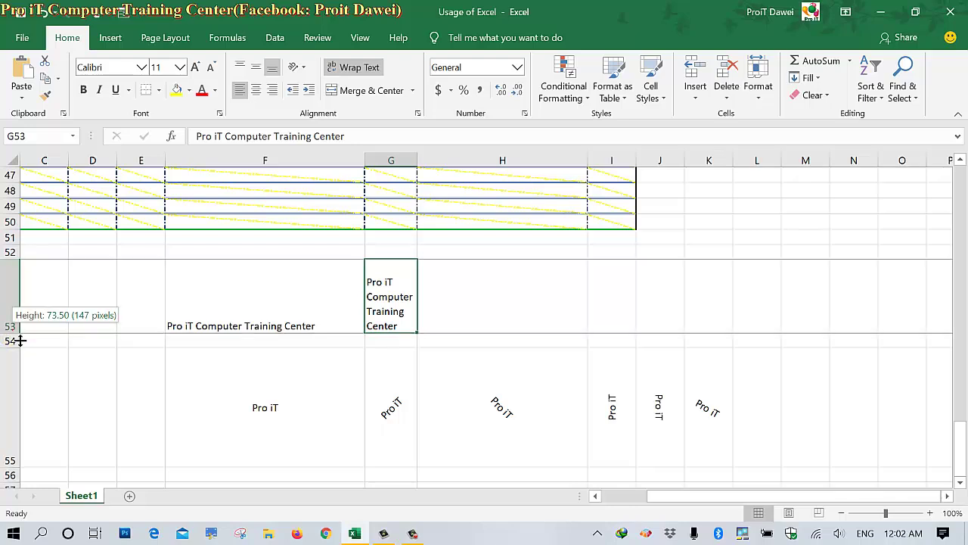
Enter the note 'Alt Key + Enter Key' in cell J53
{"action": "left_click", "coordinate": [657, 317]}
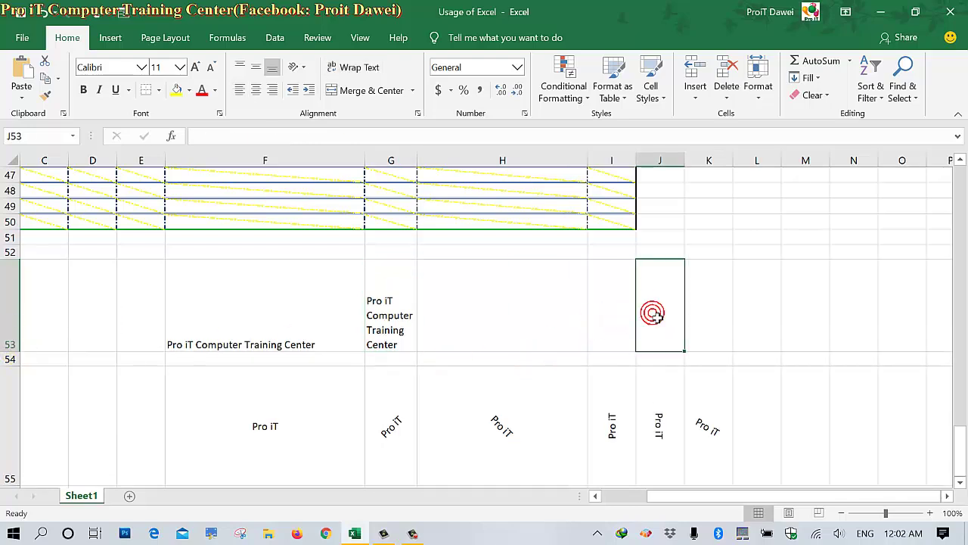
{"action": "type", "text": "al"}
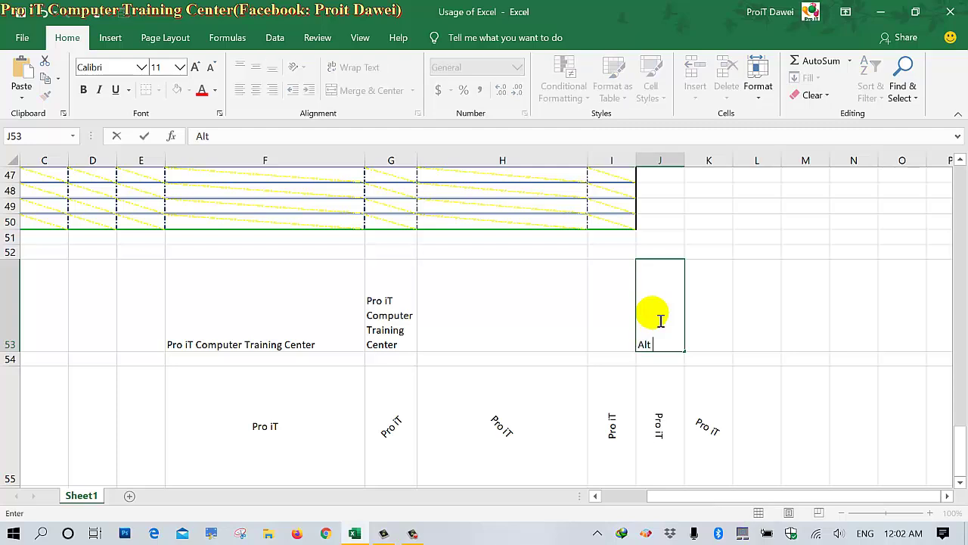
{"action": "key", "text": "BackSpace"}
{"action": "key", "text": "BackSpace"}
{"action": "type", "text": "Enter Key"}
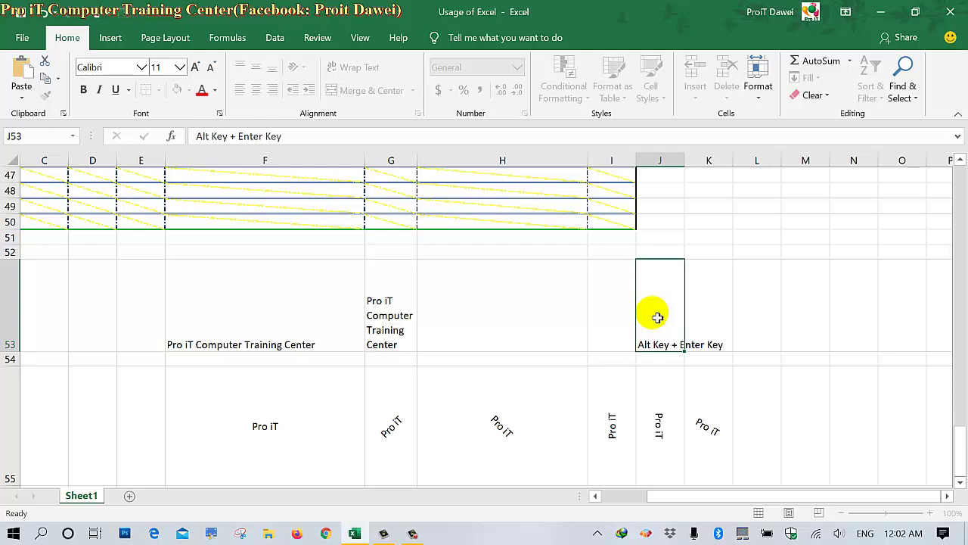
{"action": "key", "text": "Return"}
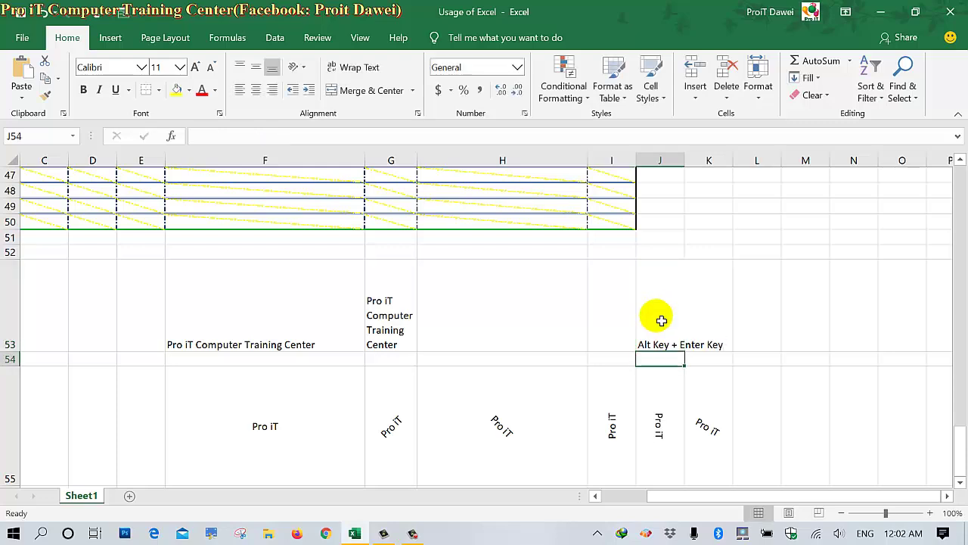
{"action": "left_click", "coordinate": [657, 329]}
{"action": "left_click", "coordinate": [701, 366]}
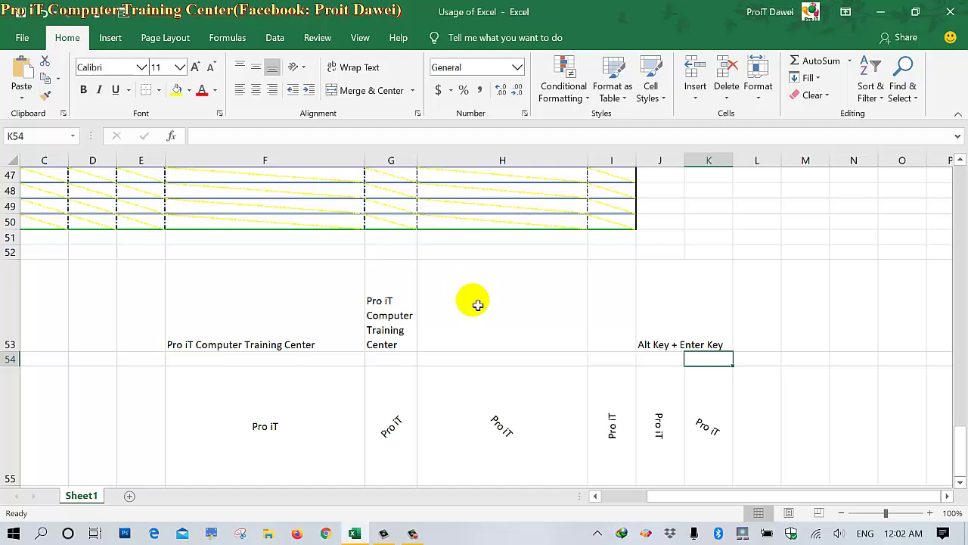
Enter Pro iT into cell H53
{"action": "left_click", "coordinate": [516, 302]}
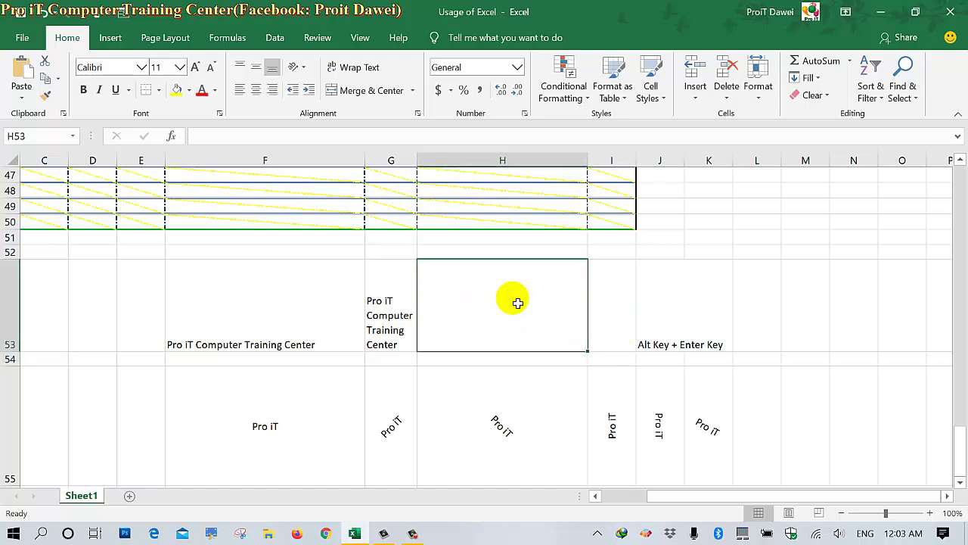
{"action": "type", "text": "Pro iT"}
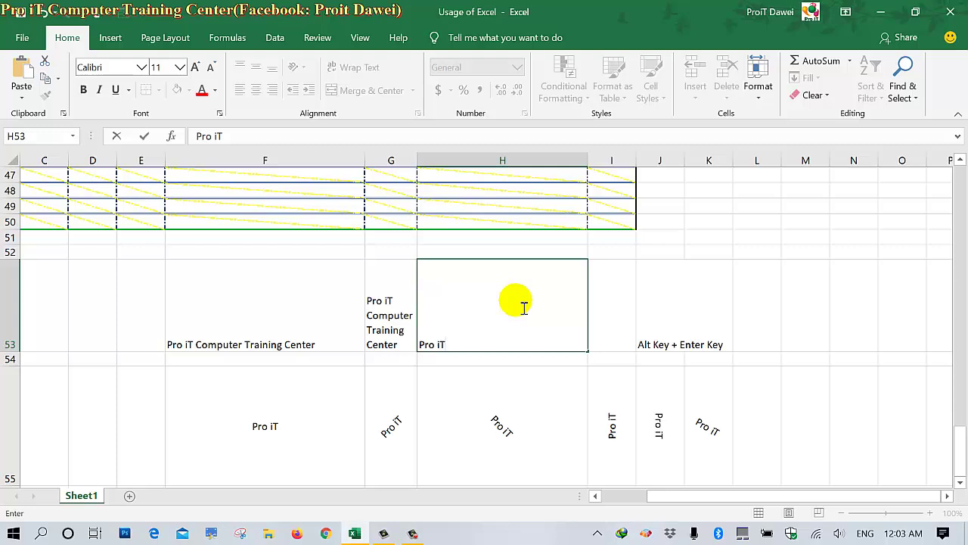
{"action": "key", "text": "Up"}
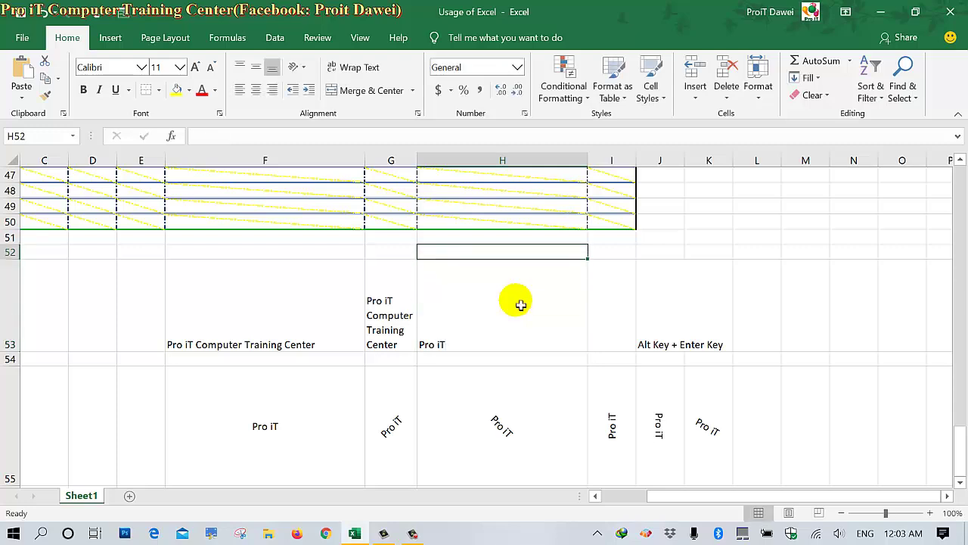
{"action": "left_click", "coordinate": [498, 320]}
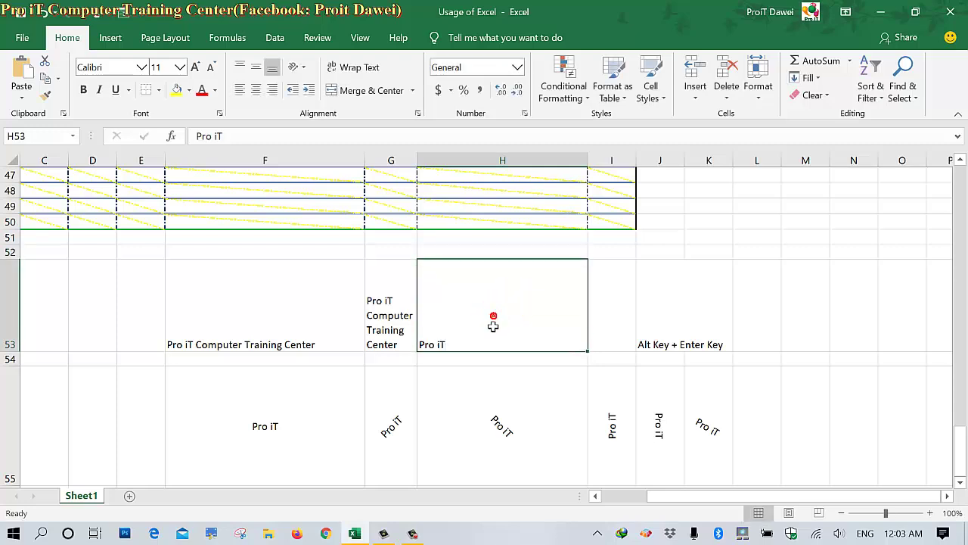
Add Computer Training, Center and test lines AA, SS, DD, FF as separate lines with Alt+Enter
{"action": "double_click", "coordinate": [493, 325]}
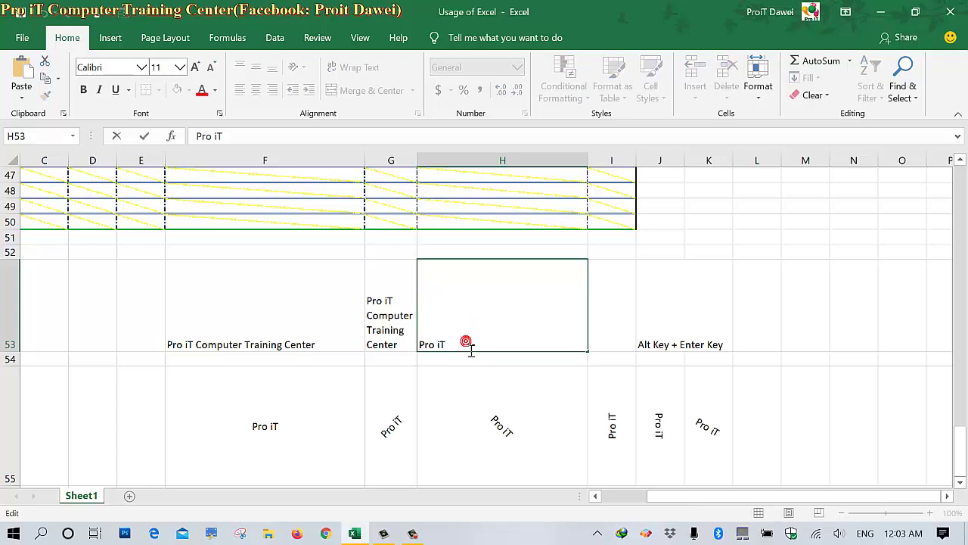
{"action": "key", "text": "alt+Return"}
{"action": "type", "text": "Computer"}
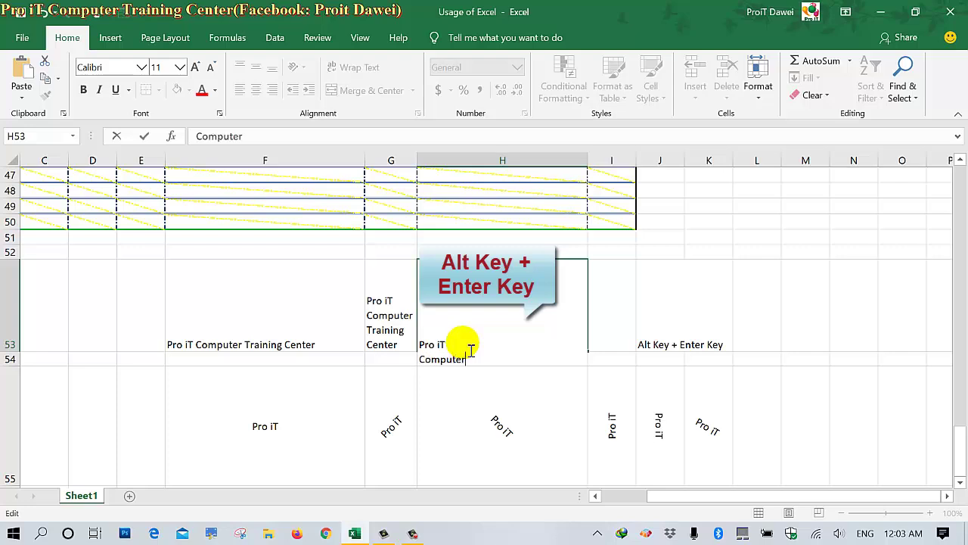
{"action": "type", "text": " Trainin"}
{"action": "type", "text": "g"}
{"action": "key", "text": "alt+Return"}
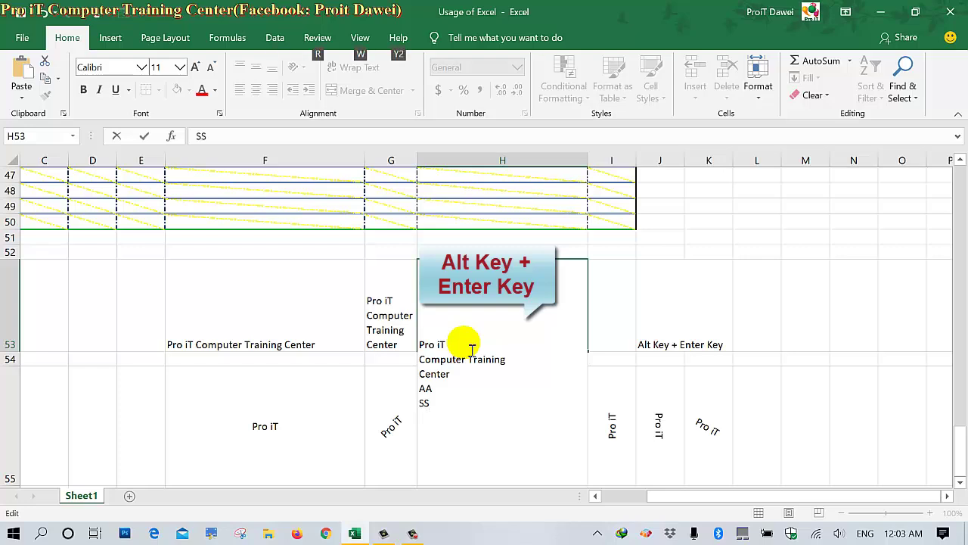
{"action": "key", "text": "alt+Return"}
{"action": "type", "text": "GG"}
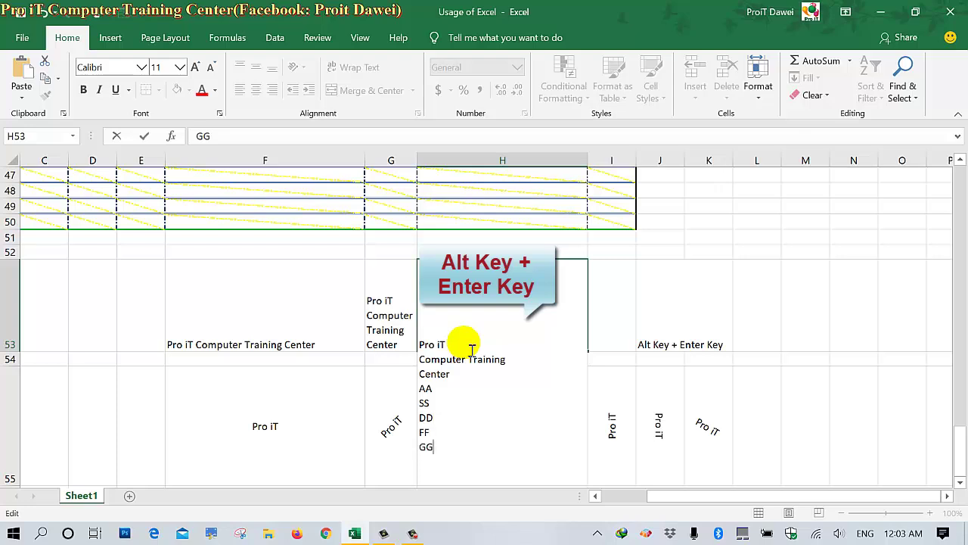
{"action": "key", "text": "Return"}
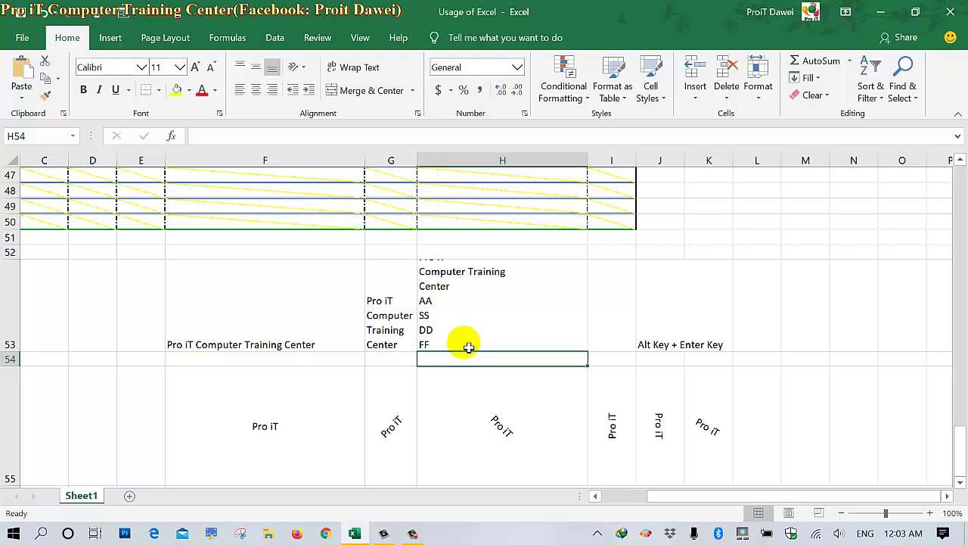
Center and middle-align H53's lines and drag row 53 taller to show every line through GG
{"action": "left_click", "coordinate": [465, 313]}
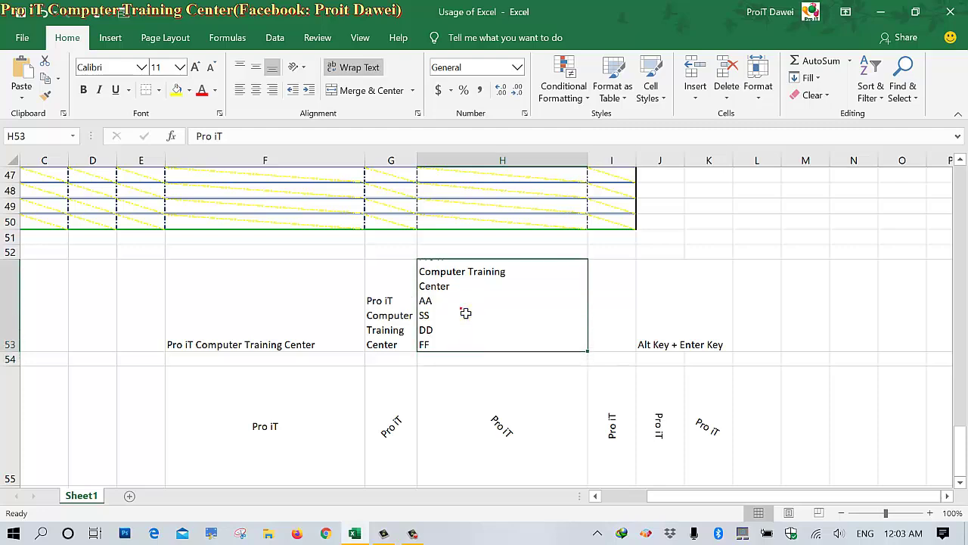
{"action": "left_click", "coordinate": [256, 90]}
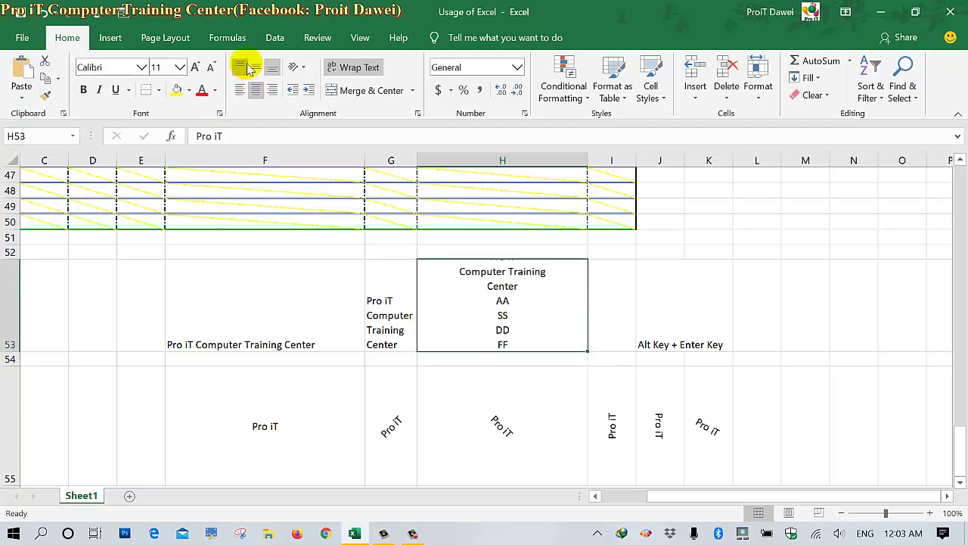
{"action": "left_click", "coordinate": [252, 68]}
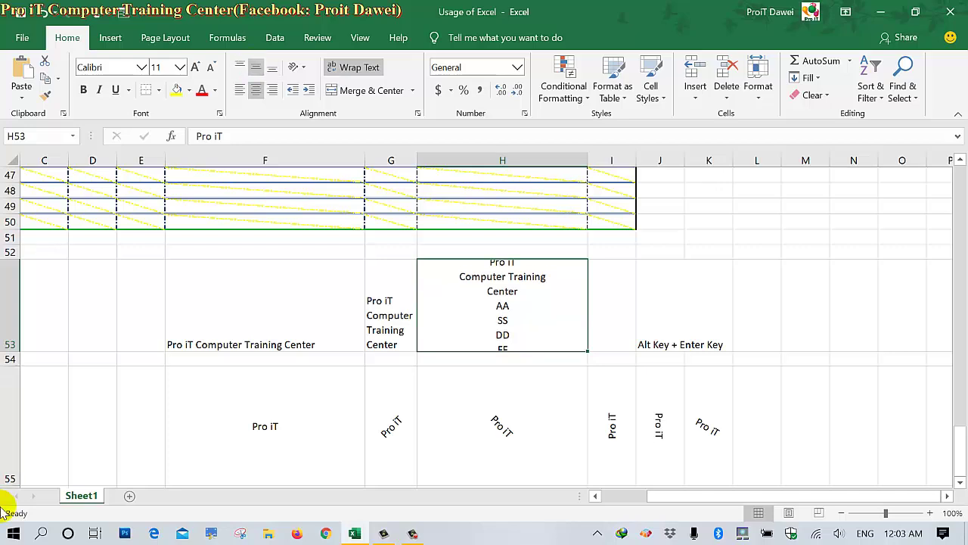
{"action": "left_click_drag", "start_coordinate": [20, 353], "coordinate": [27, 422]}
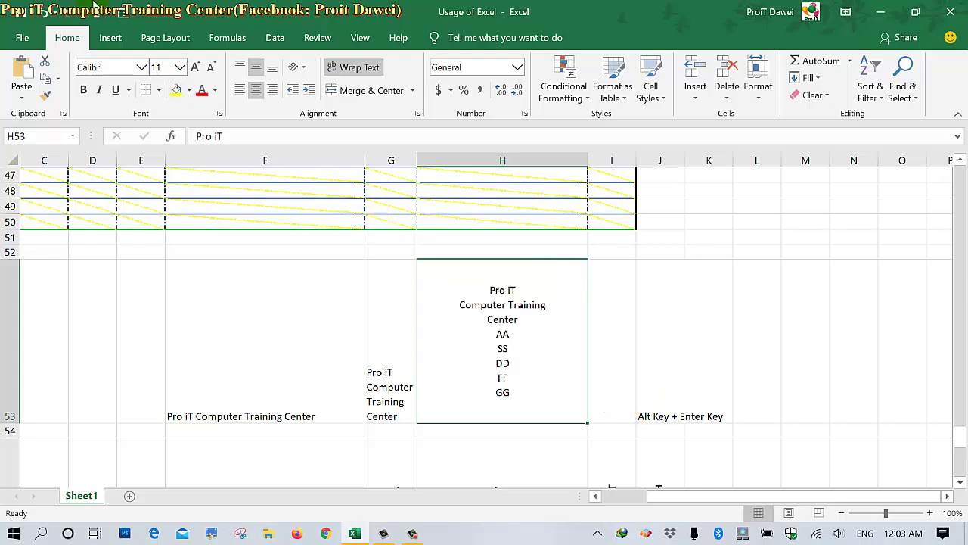
Draw a speech-bubble callout spanning H52 and H53 and position it
{"action": "left_click", "coordinate": [111, 37]}
{"action": "left_click", "coordinate": [391, 337]}
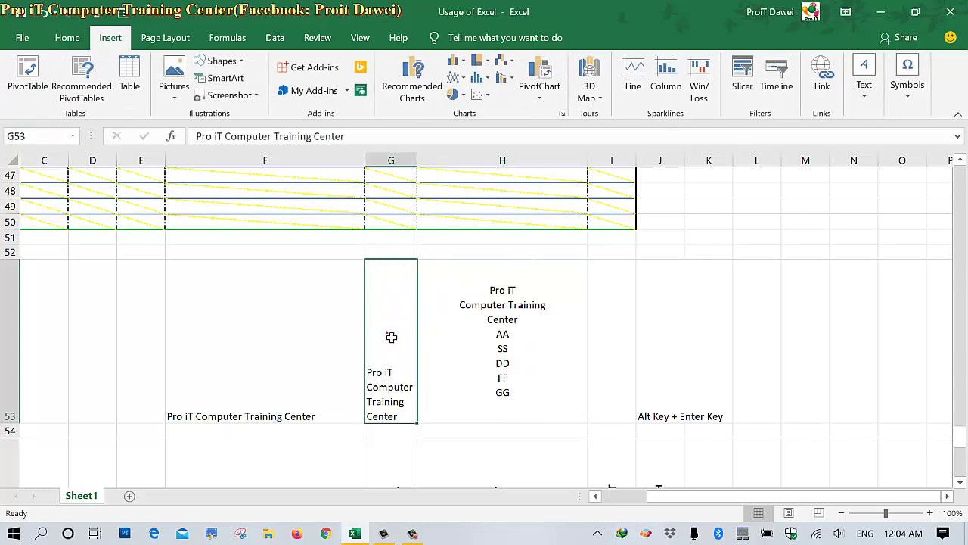
{"action": "left_click", "coordinate": [222, 62]}
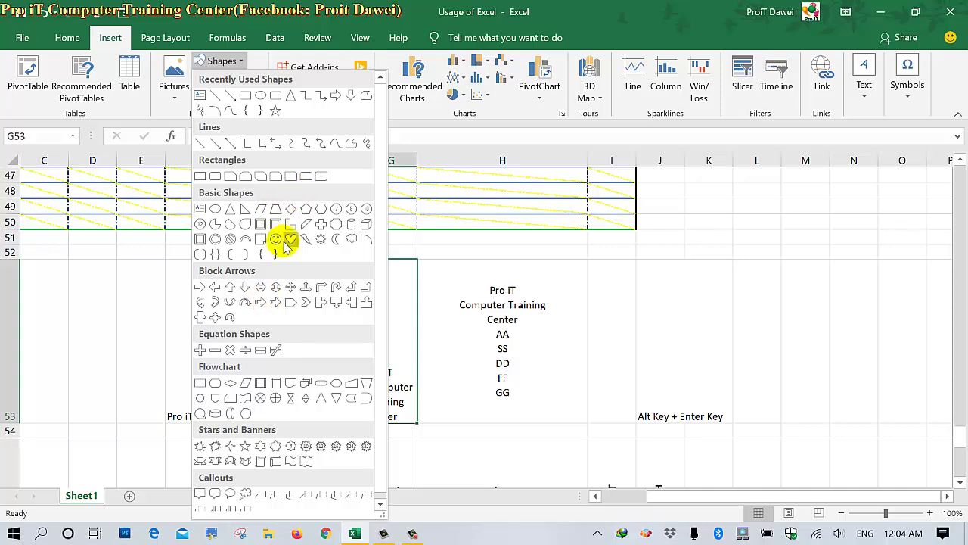
{"action": "left_click", "coordinate": [230, 494]}
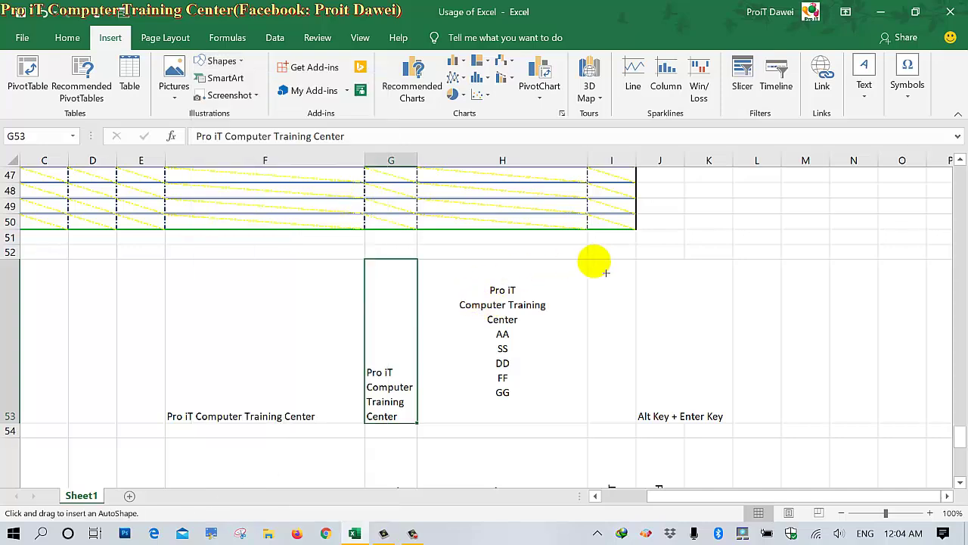
{"action": "left_click_drag", "start_coordinate": [522, 251], "coordinate": [609, 313]}
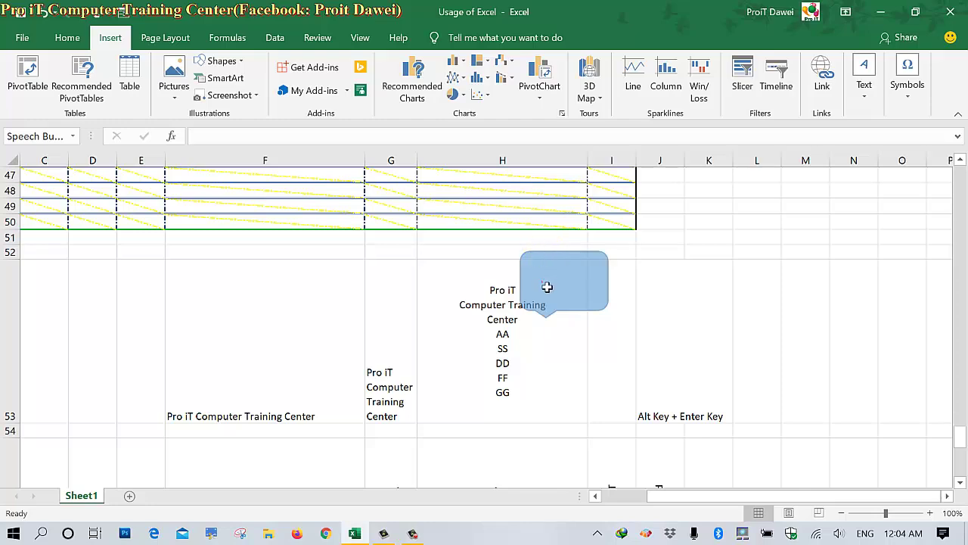
{"action": "left_click", "coordinate": [541, 281]}
{"action": "left_click", "coordinate": [660, 340]}
{"action": "left_click_drag", "start_coordinate": [583, 300], "coordinate": [572, 274]}
{"action": "key", "text": "Escape"}
Label the callout 'Alt key + Enter', shorten it, and Ctrl-drag a copy above G53
{"action": "left_click", "coordinate": [549, 274]}
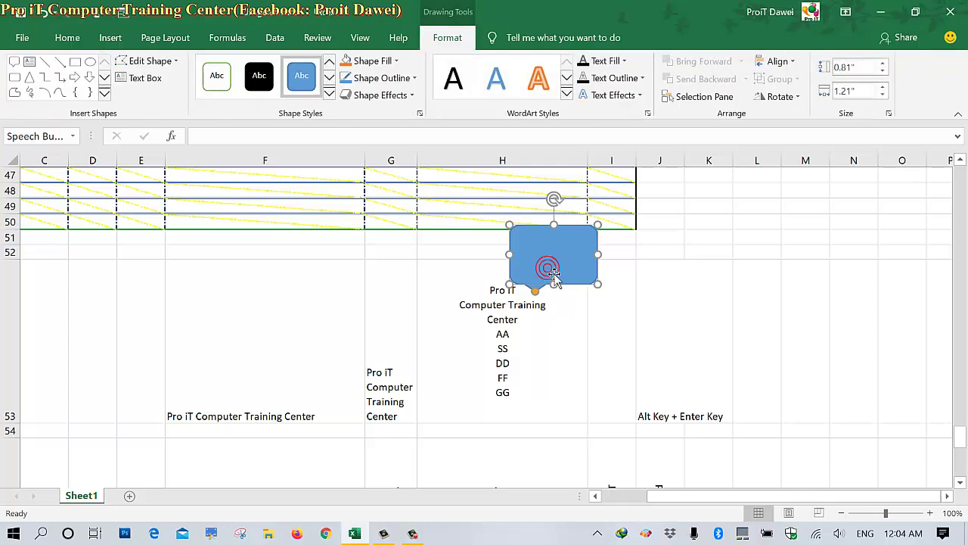
{"action": "left_click", "coordinate": [554, 277]}
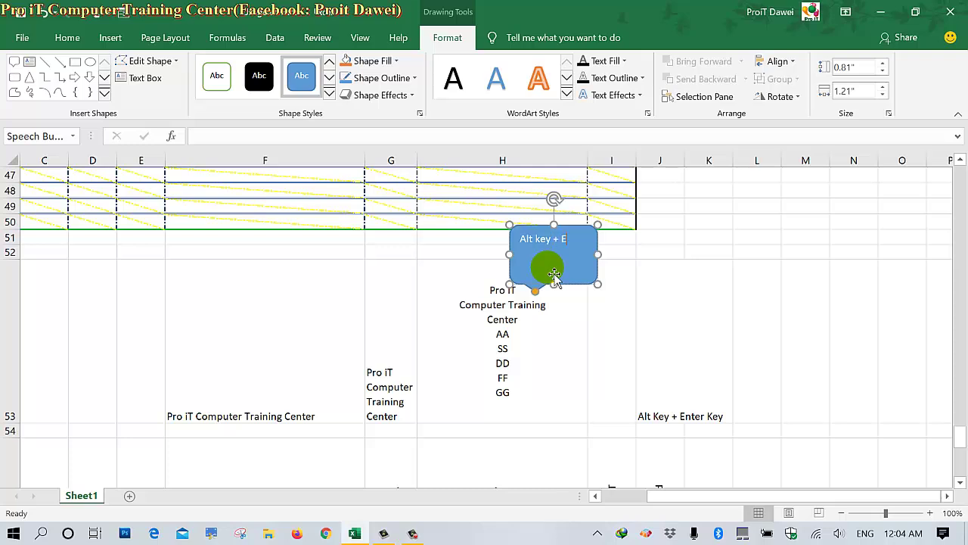
{"action": "type", "text": "nter"}
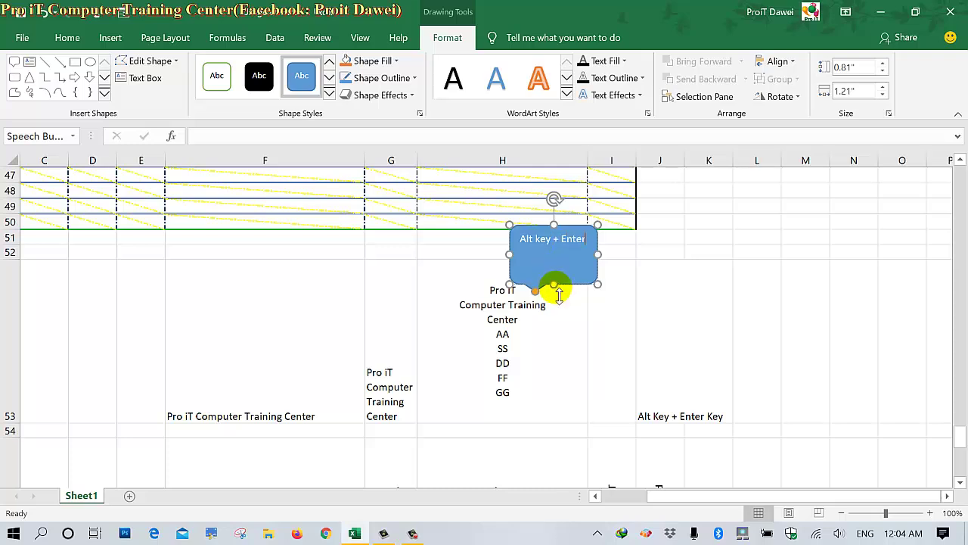
{"action": "left_click_drag", "start_coordinate": [558, 288], "coordinate": [561, 288]}
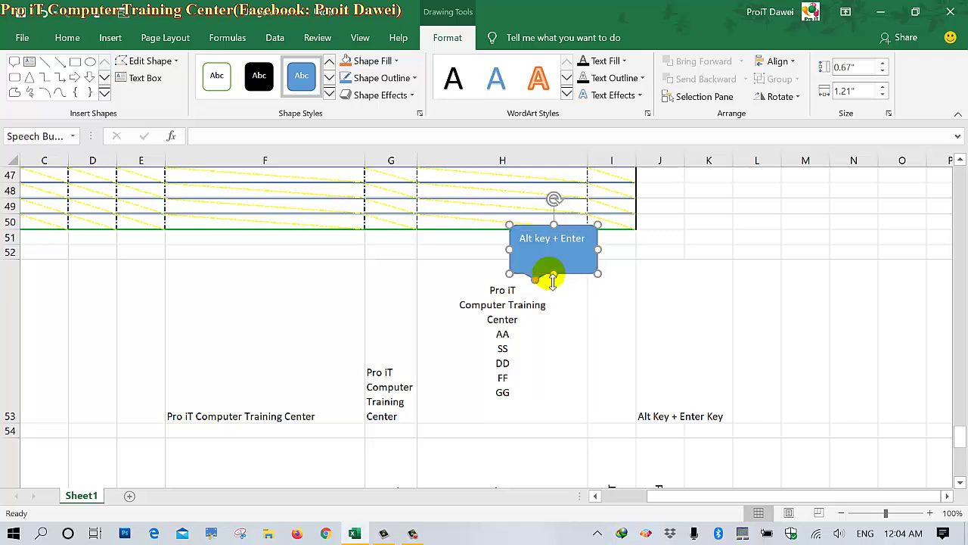
{"action": "left_click_drag", "start_coordinate": [534, 227], "coordinate": [502, 238]}
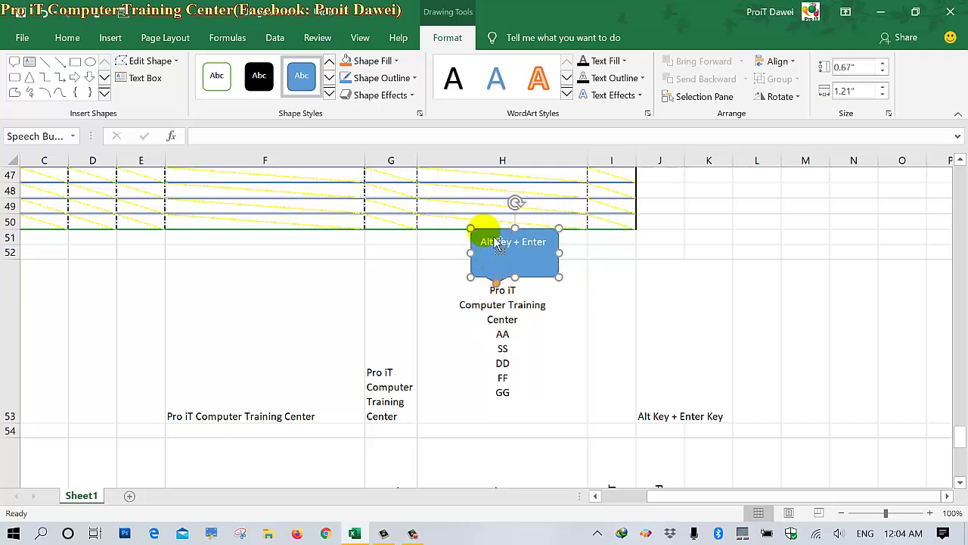
{"action": "mouse_move", "coordinate": [493, 242]}
{"action": "left_mouse_down"}
{"action": "mouse_move", "coordinate": [374, 306]}
{"action": "mouse_move", "coordinate": [382, 316]}
{"action": "mouse_move", "coordinate": [428, 310]}
{"action": "left_mouse_up"}
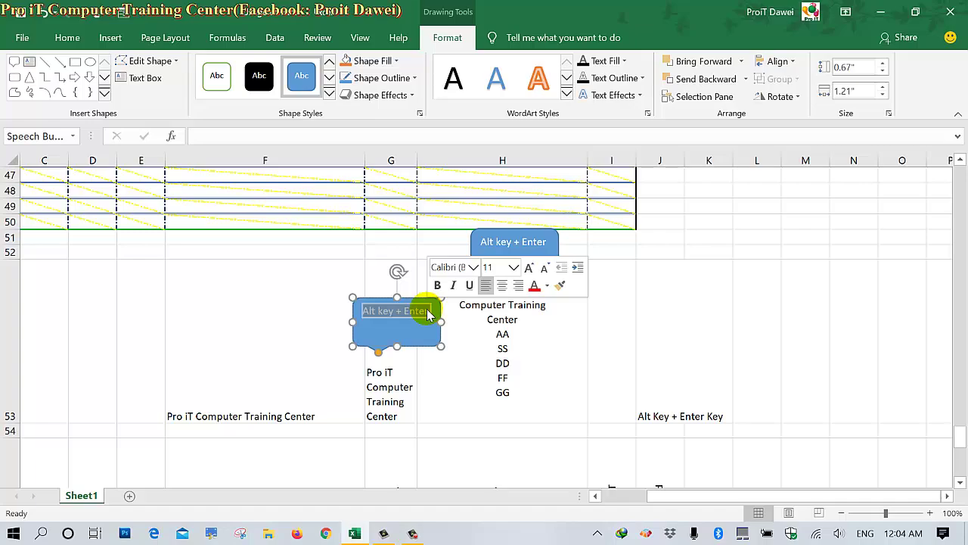
Replace the copied callout's label with 'Warp Text', then select H53
{"action": "key", "text": "ctrl+c"}
{"action": "left_click", "coordinate": [67, 36]}
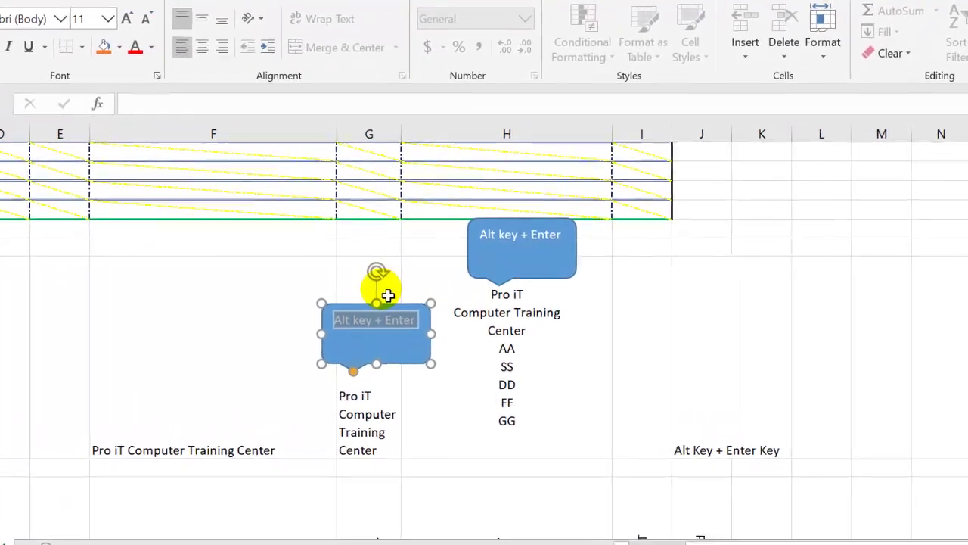
{"action": "type", "text": "W"}
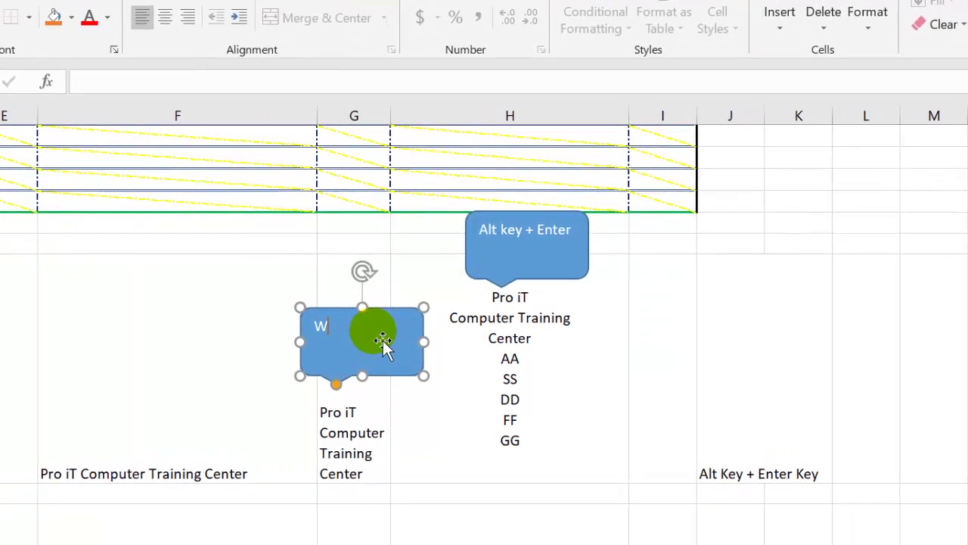
{"action": "type", "text": "ae"}
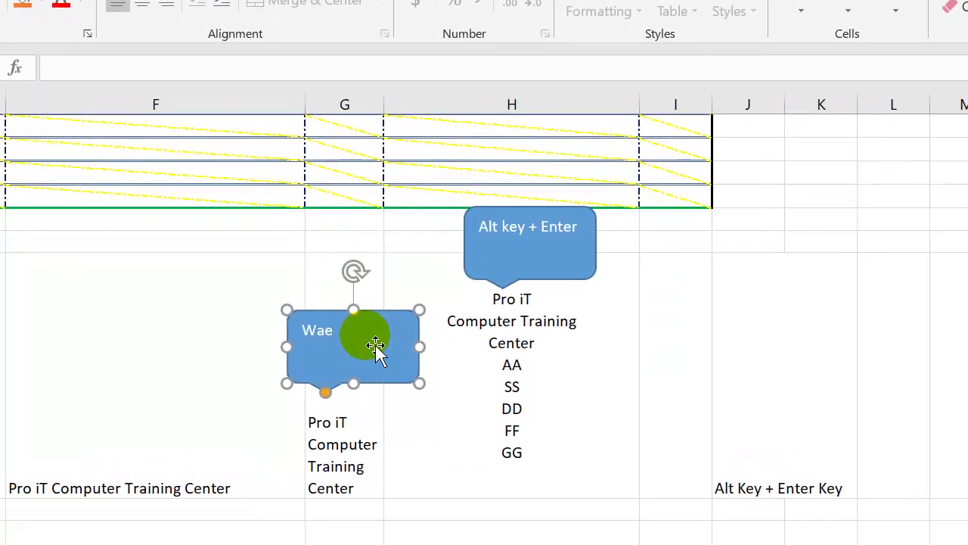
{"action": "key", "text": "BackSpace"}
{"action": "type", "text": "rp"}
{"action": "type", "text": " T"}
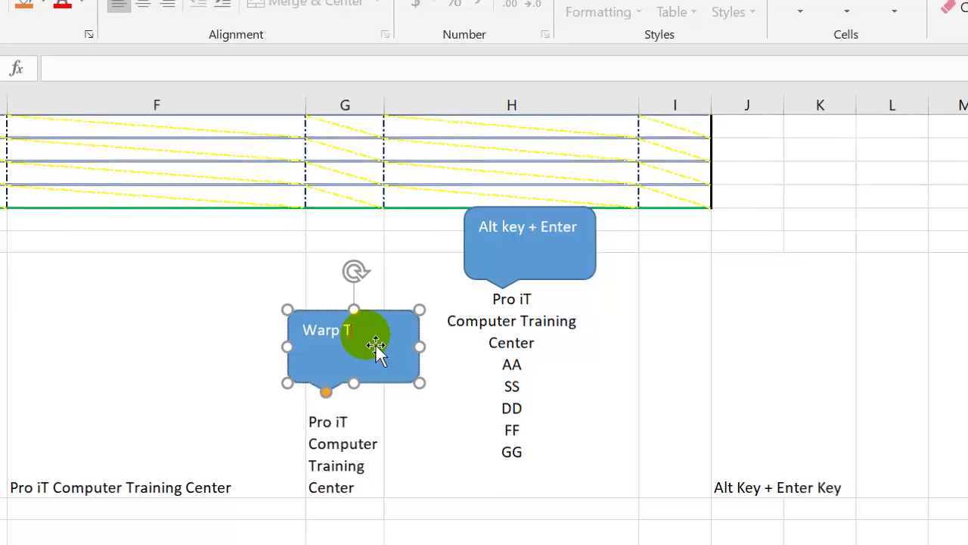
{"action": "type", "text": "ext"}
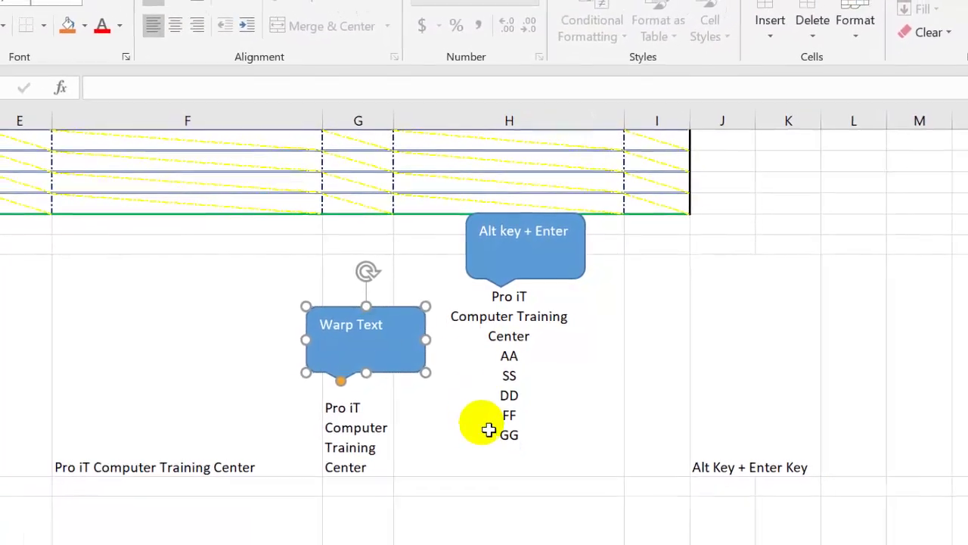
{"action": "left_click", "coordinate": [541, 318]}
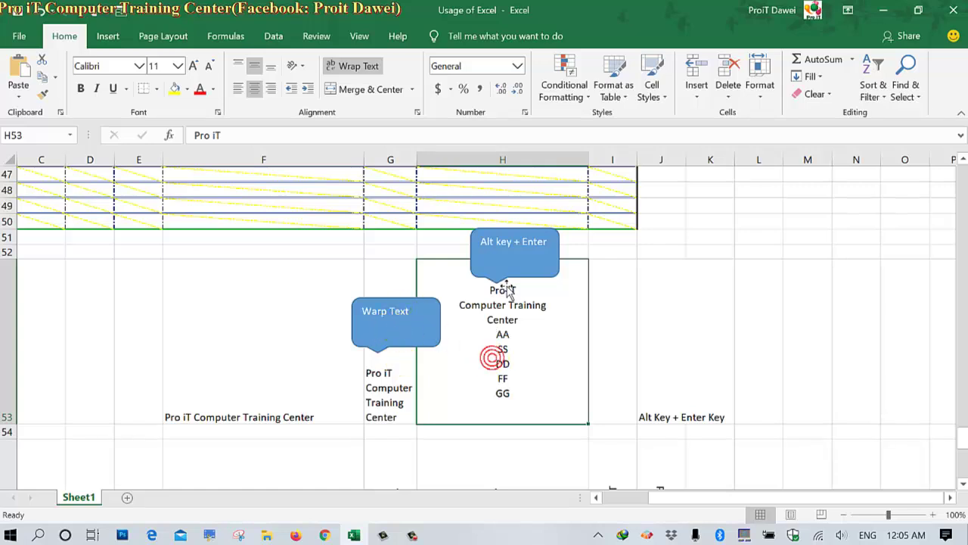
Drag column G's right border slightly wider, then scroll to review the sheet
{"action": "left_click", "coordinate": [409, 387]}
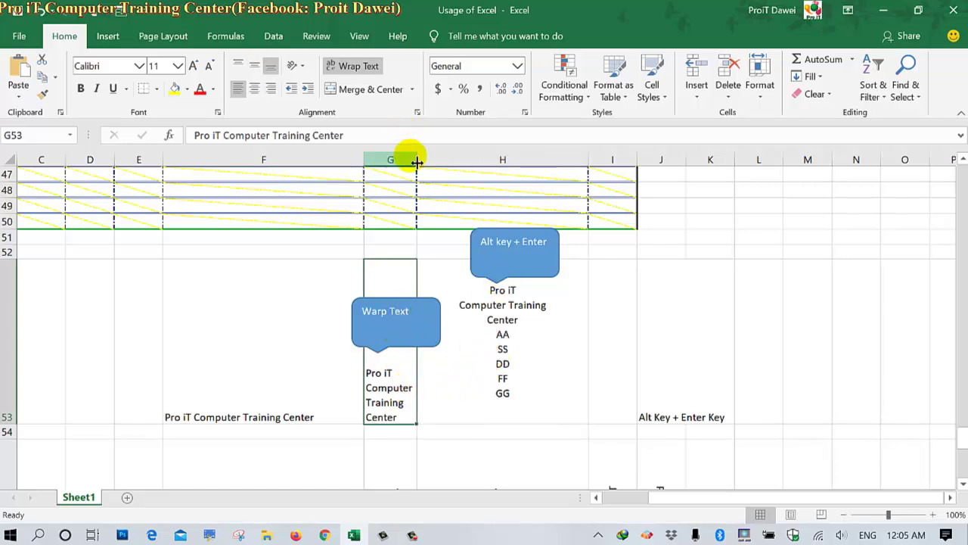
{"action": "left_click_drag", "start_coordinate": [417, 161], "coordinate": [433, 162]}
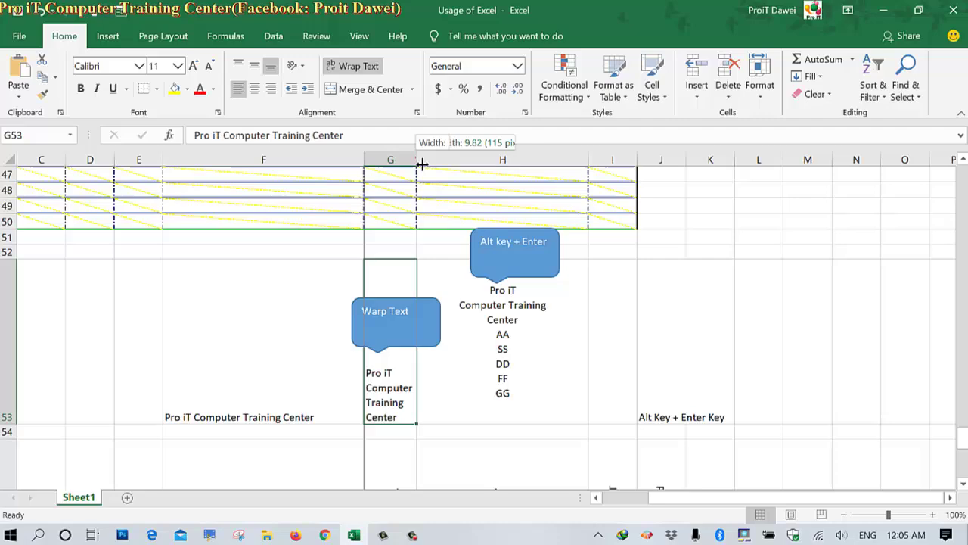
{"action": "left_click", "coordinate": [530, 345]}
{"action": "scroll", "coordinate": [529, 345], "scroll_direction": "up", "scroll_amount": 3}
{"action": "scroll", "coordinate": [530, 345], "scroll_direction": "down", "scroll_amount": 4}
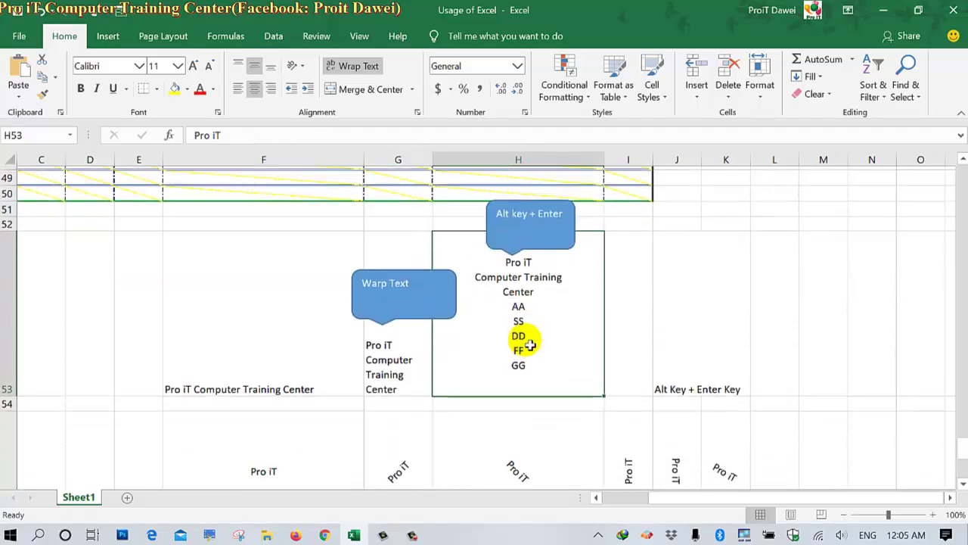
{"action": "scroll", "coordinate": [530, 345], "scroll_direction": "down", "scroll_amount": 1}
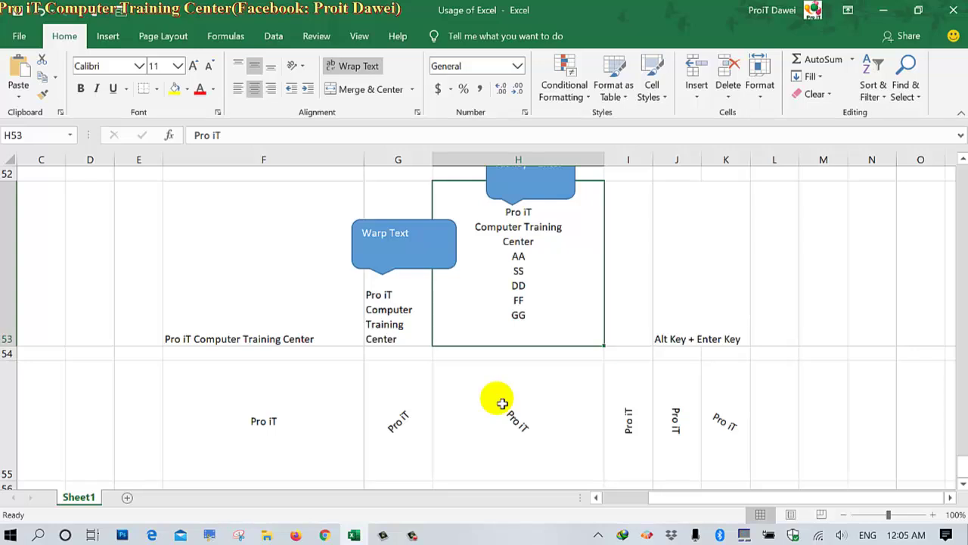